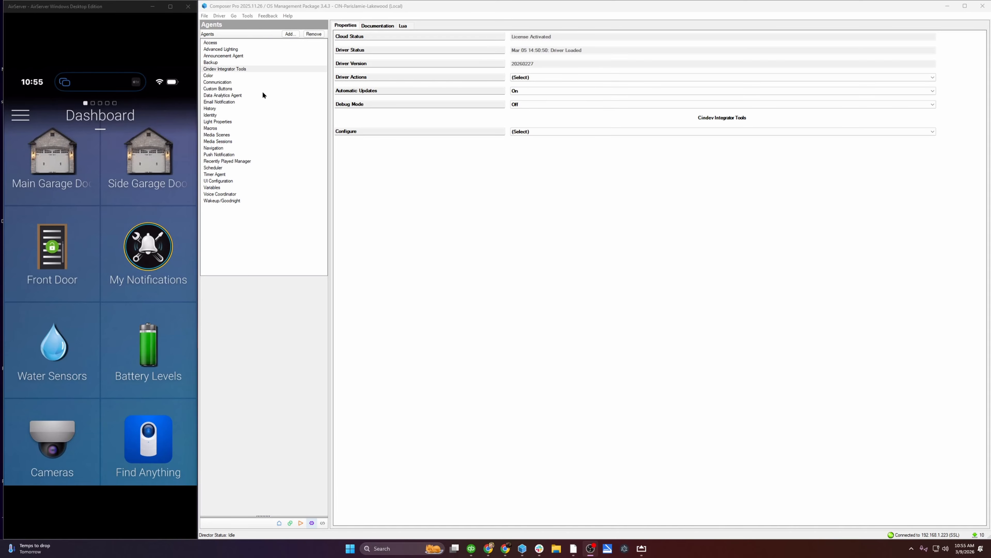
Set the Configure property of Cindev Integrator Tools to (1) Email.
left_click(549, 131)
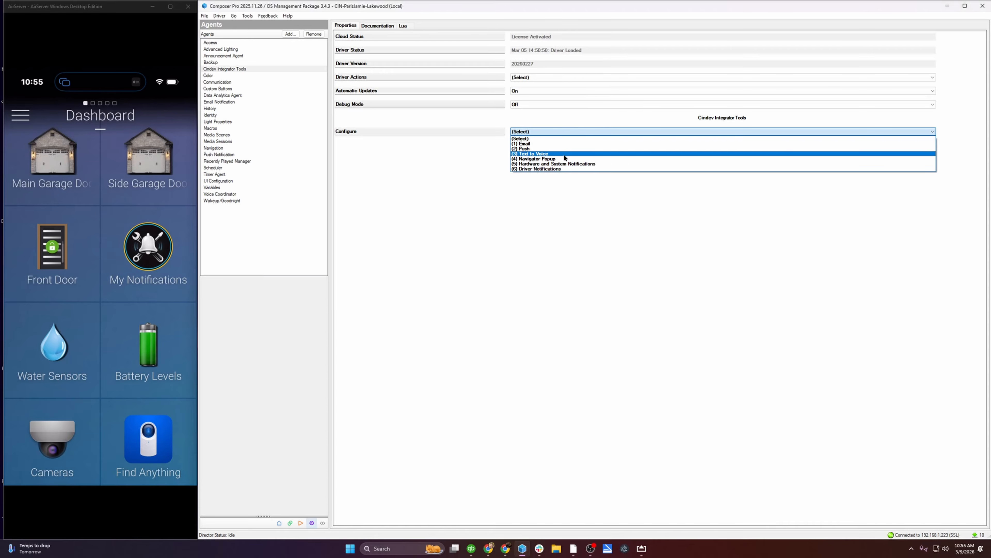
left_click(557, 145)
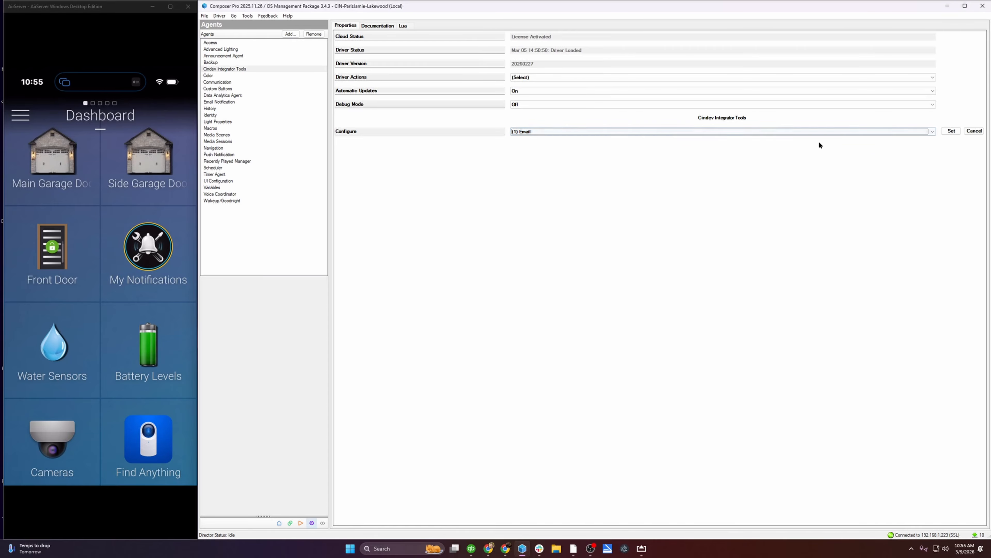
left_click(945, 131)
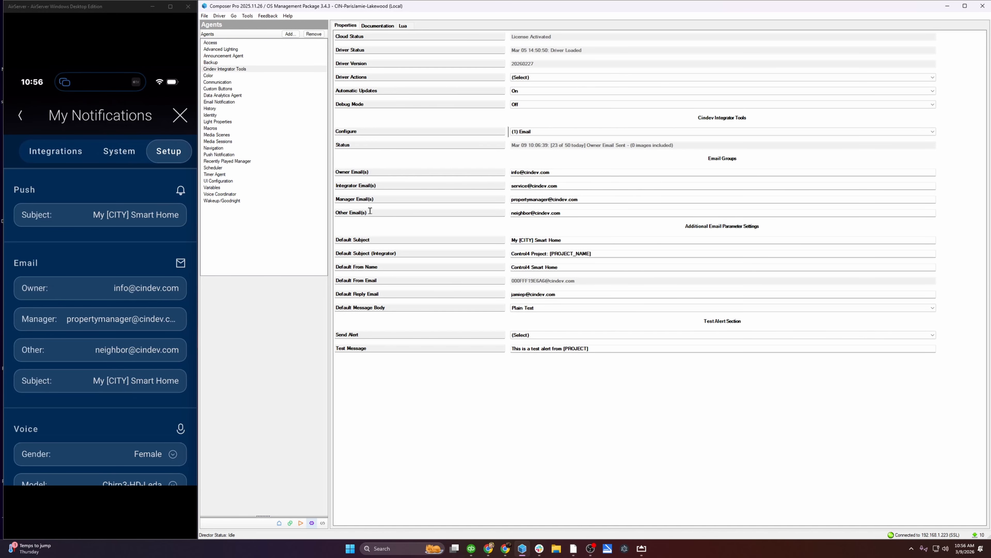
Switch to Gmail and search the service-department label for messages matching the project owner's surname.
mouse_move(404, 256)
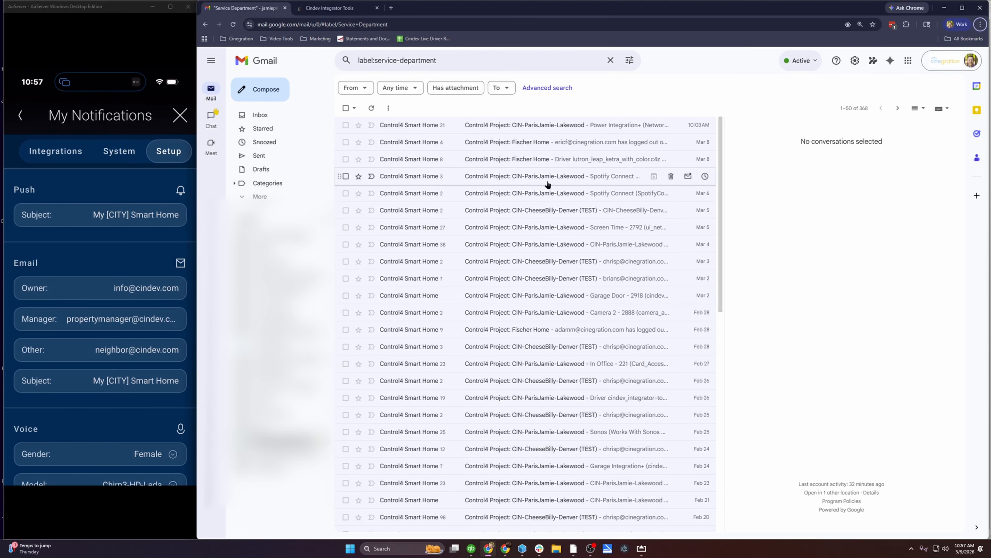
left_click(467, 59)
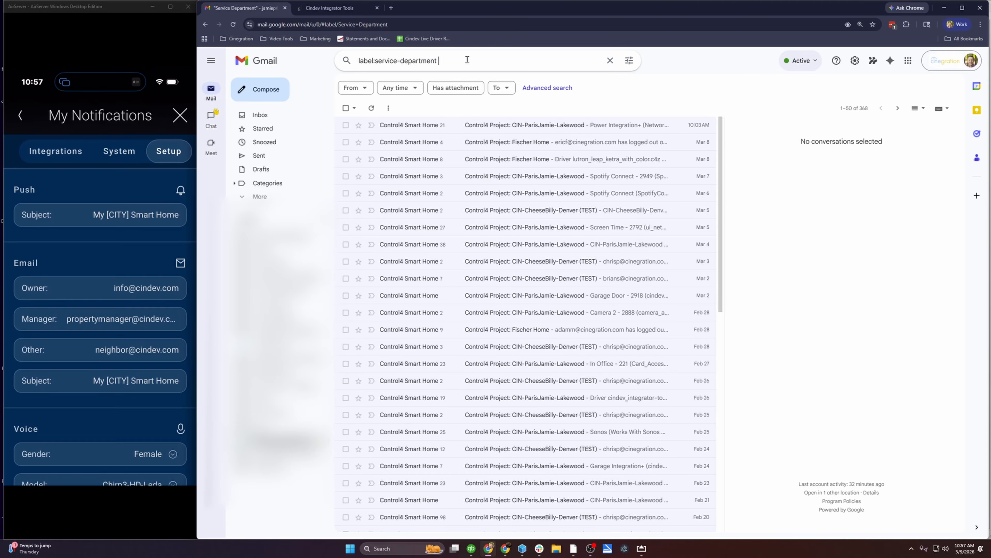
type("paris")
key("Return")
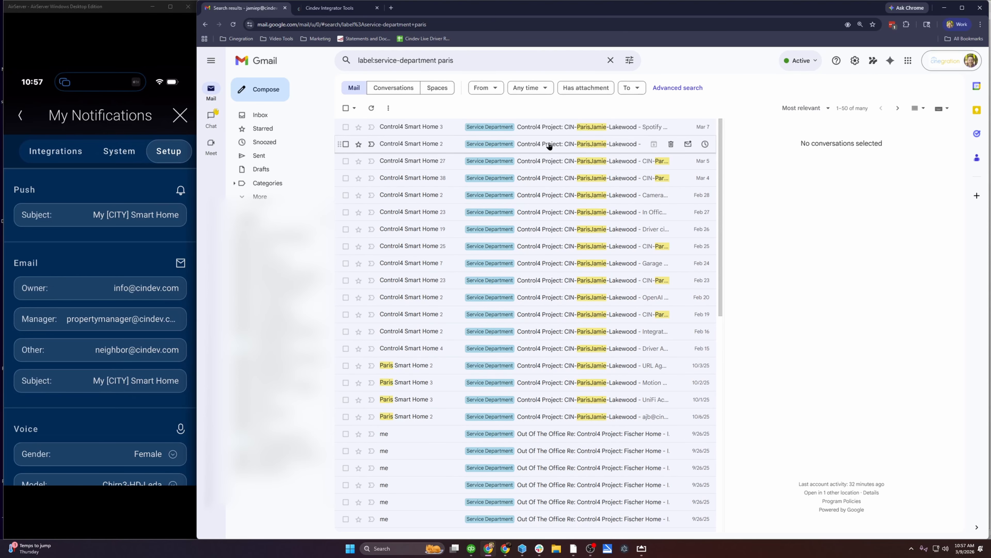
key("alt+Tab")
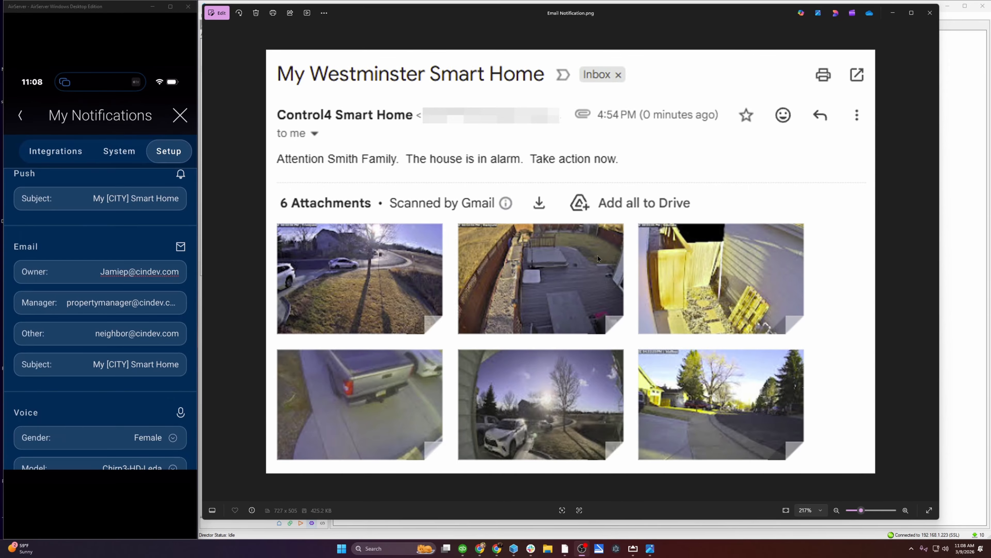
Minimize the Email Notification image and set the agent's Configure property to (2) Push.
left_click(894, 14)
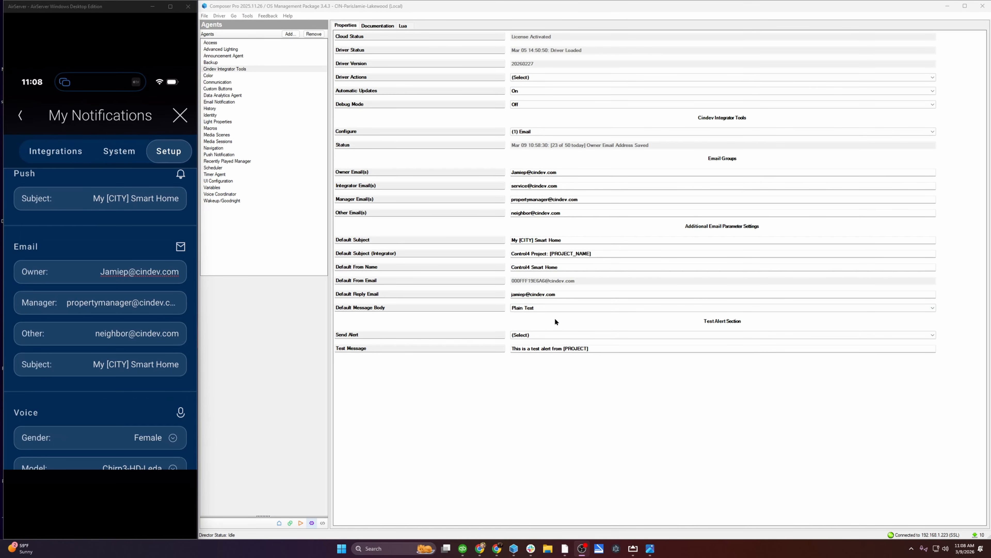
left_click(575, 130)
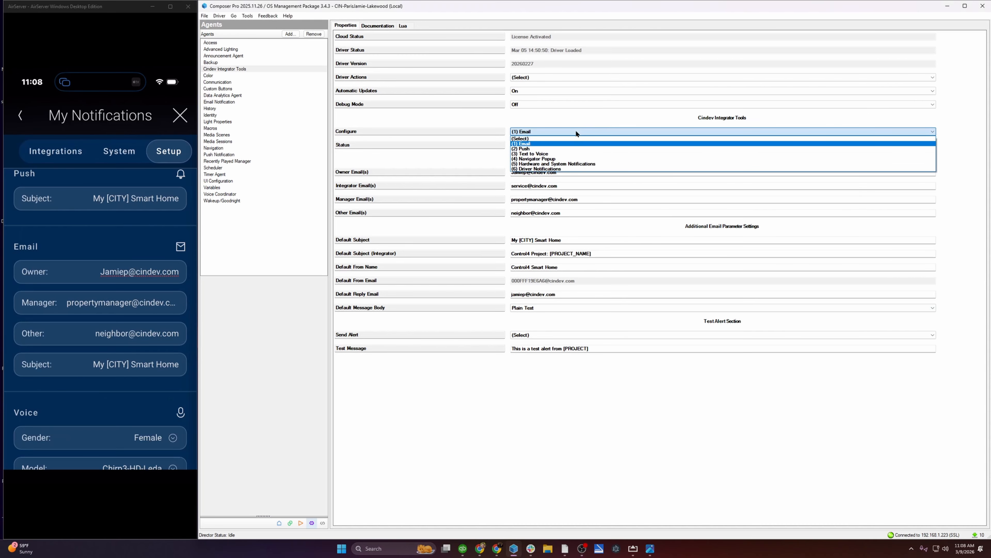
left_click(566, 149)
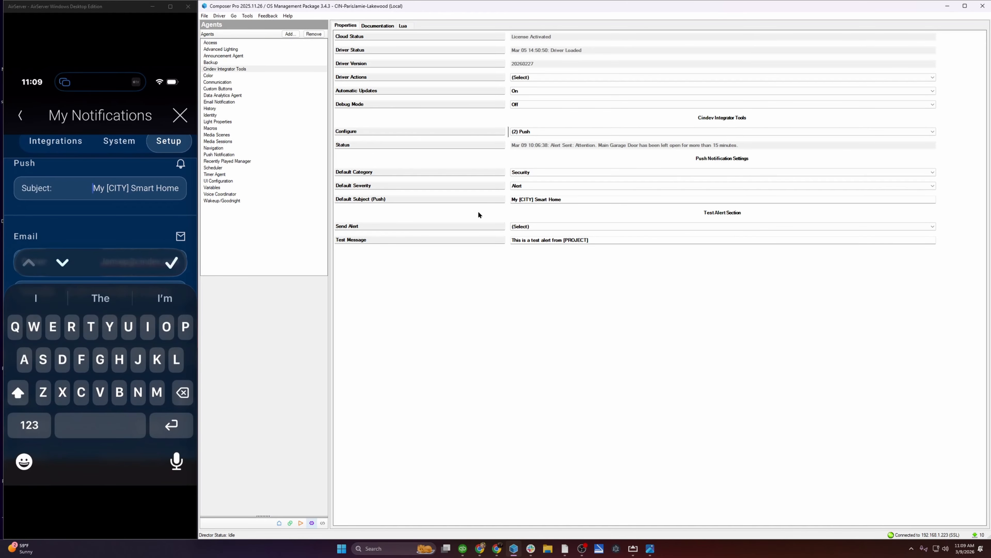
Prefix the push subject in the mobile My Notifications setup with "Hi YouTube." before "My [CITY] Smart Home".
type("Hi")
type(" You")
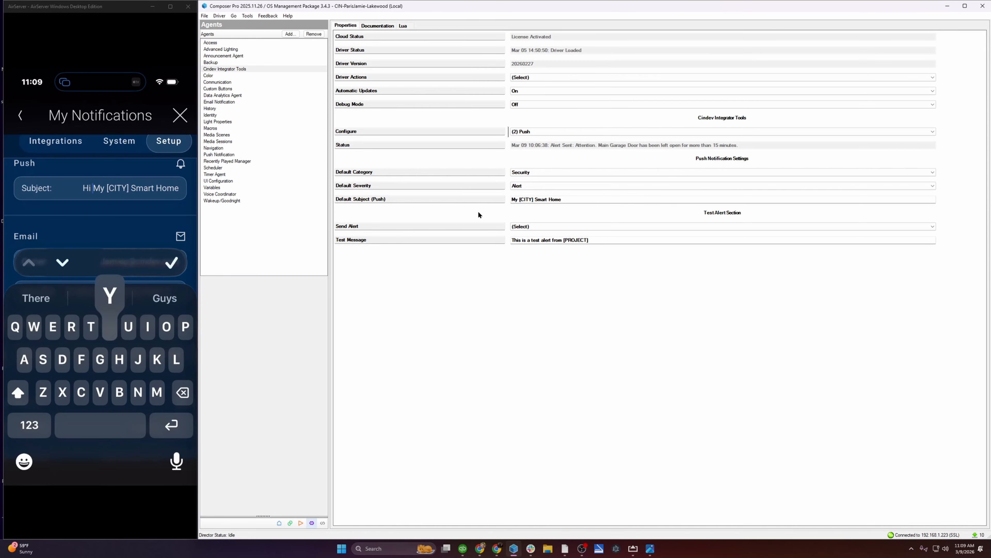
type("Tube")
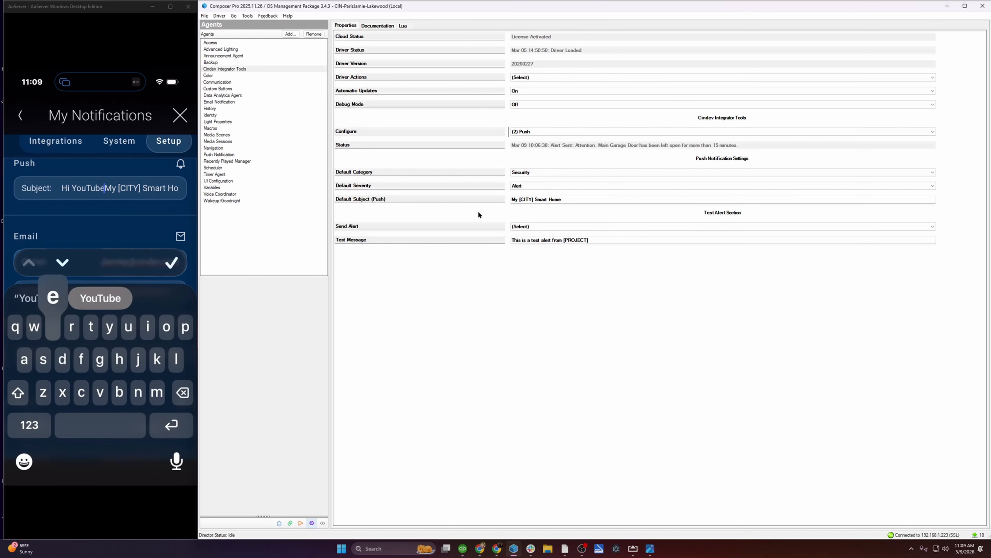
type(".")
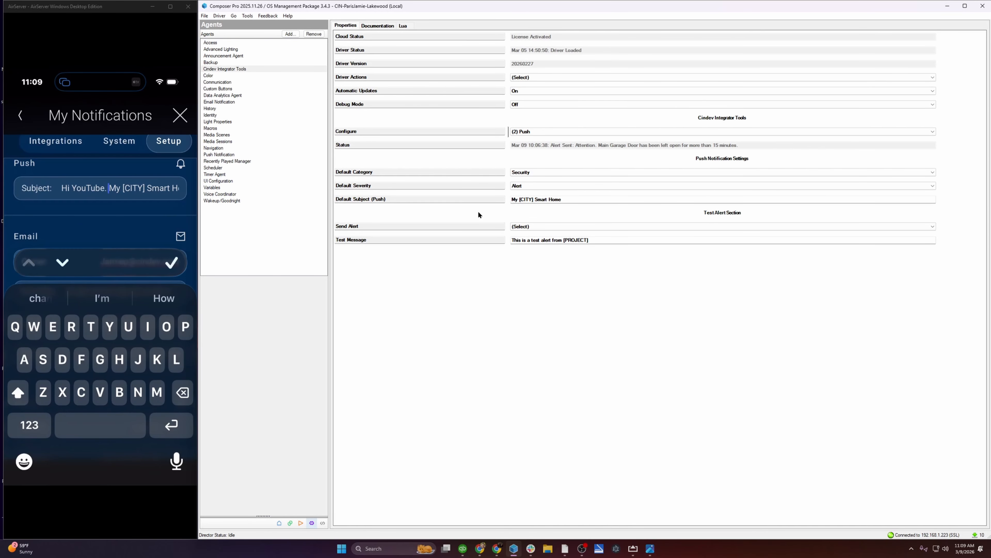
key("Return")
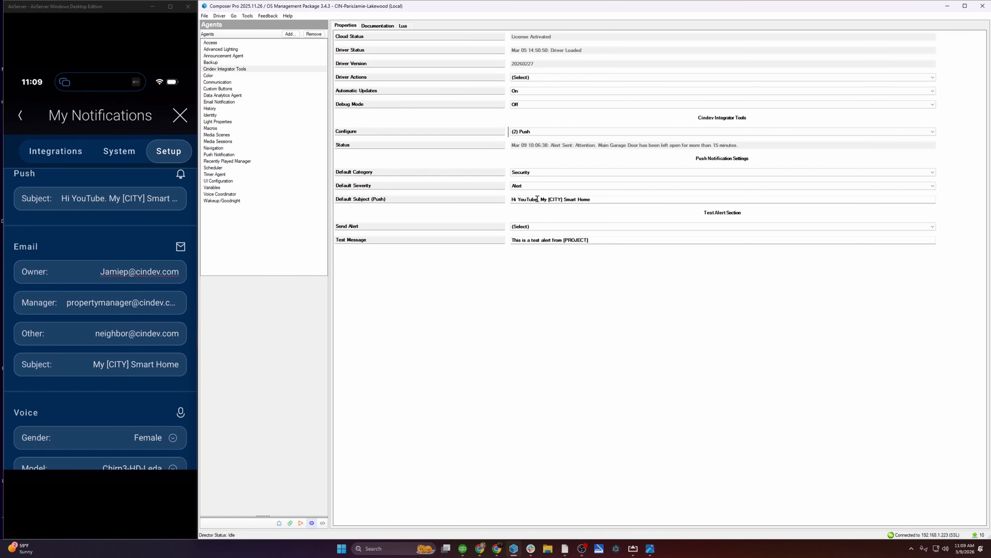
Remove the "Hi YouTube." prefix from the Default Subject (Push) property and apply the change.
left_click_drag(541, 199, 501, 199)
key("BackSpace")
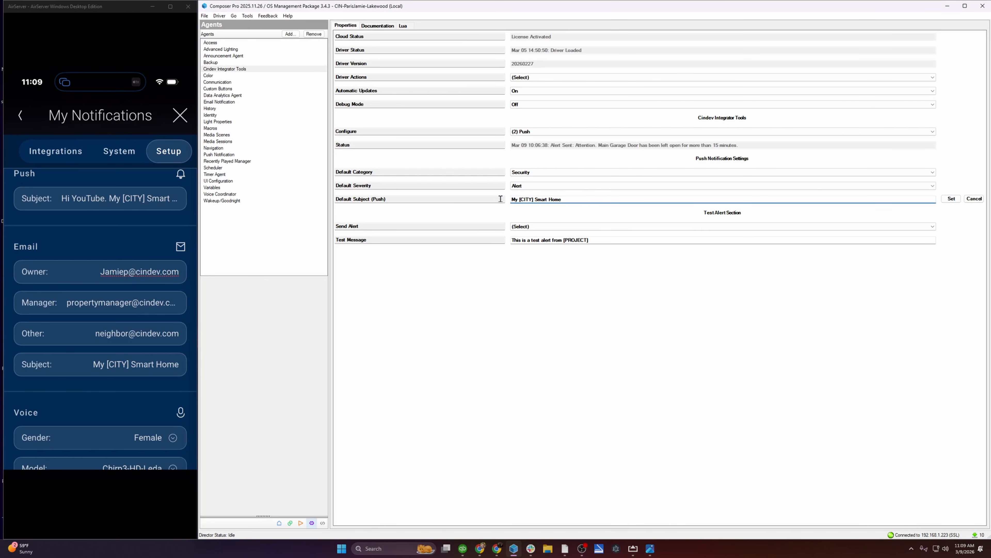
left_click(951, 199)
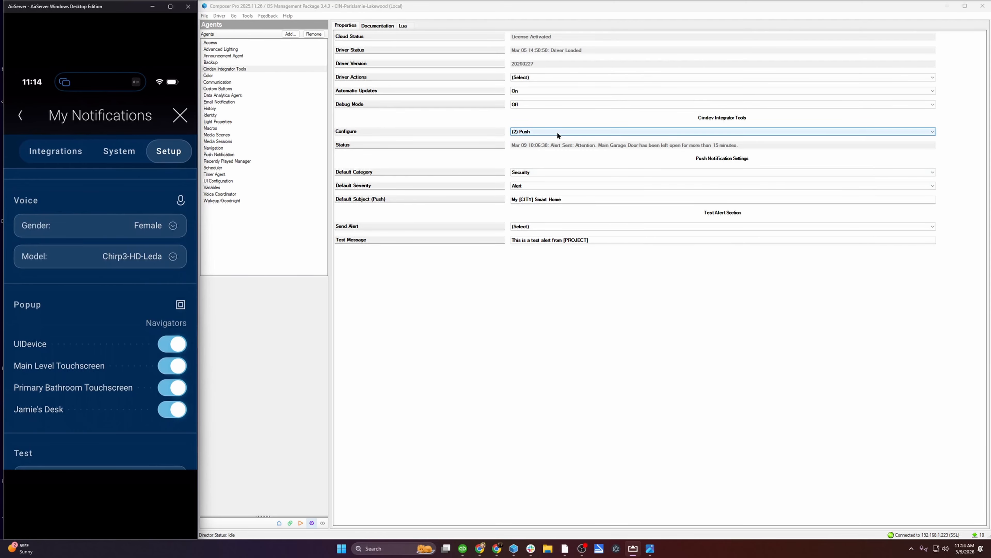
Set Configure to (3) Text to Voice and review the available Voice Alert Output options.
left_click(557, 132)
left_click(560, 154)
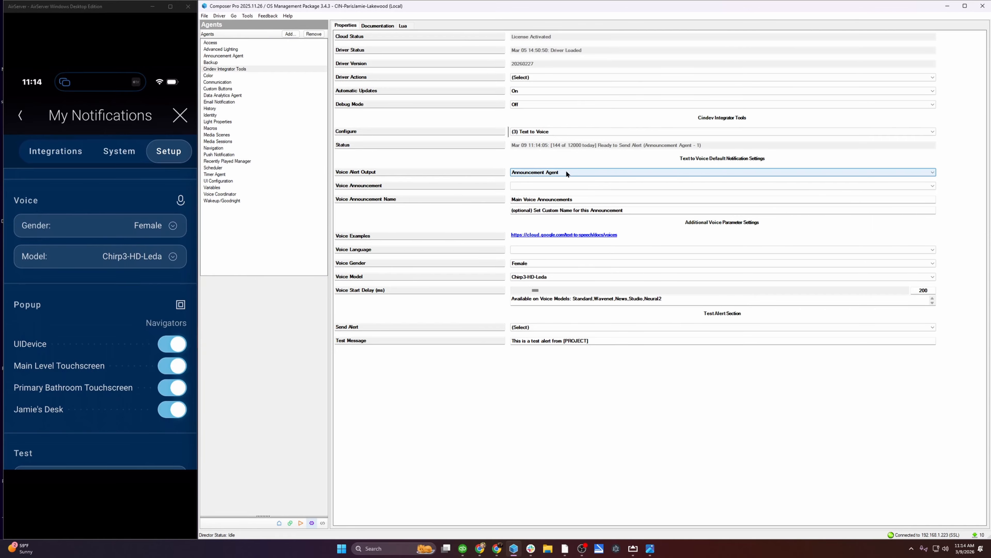
left_click(567, 172)
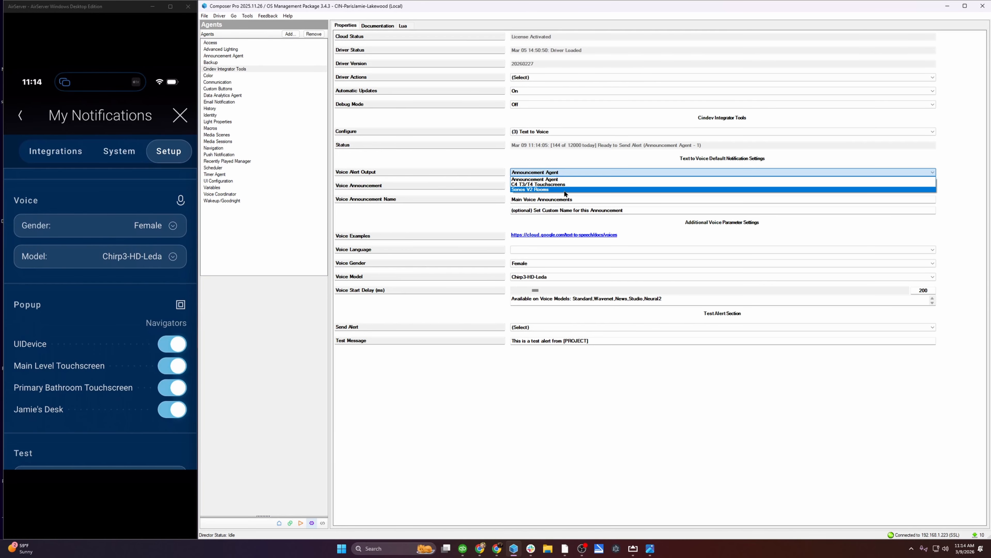
left_click(570, 153)
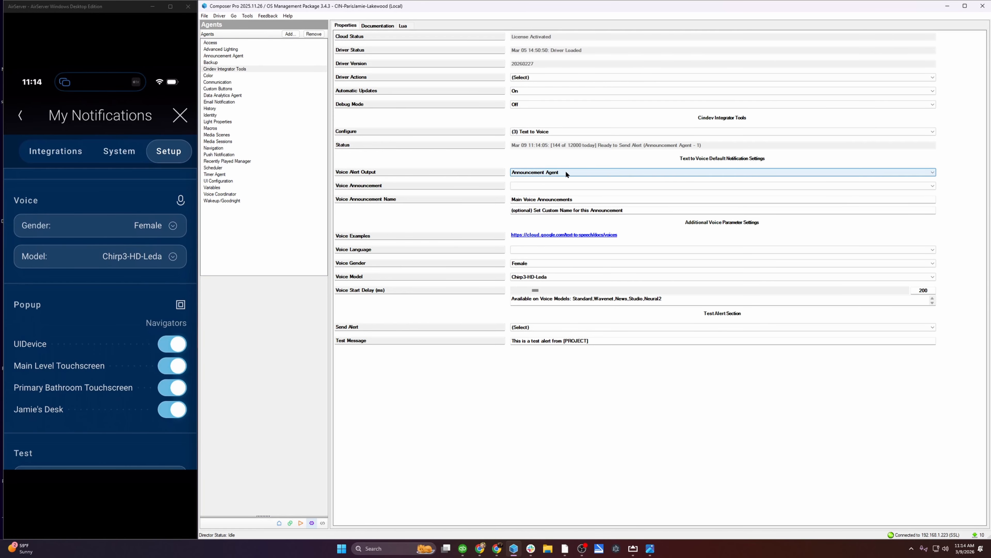
Create a new voice announcement and assign Integrator Tools Announcement [ID:1] as the Voice Announcement.
left_click(570, 186)
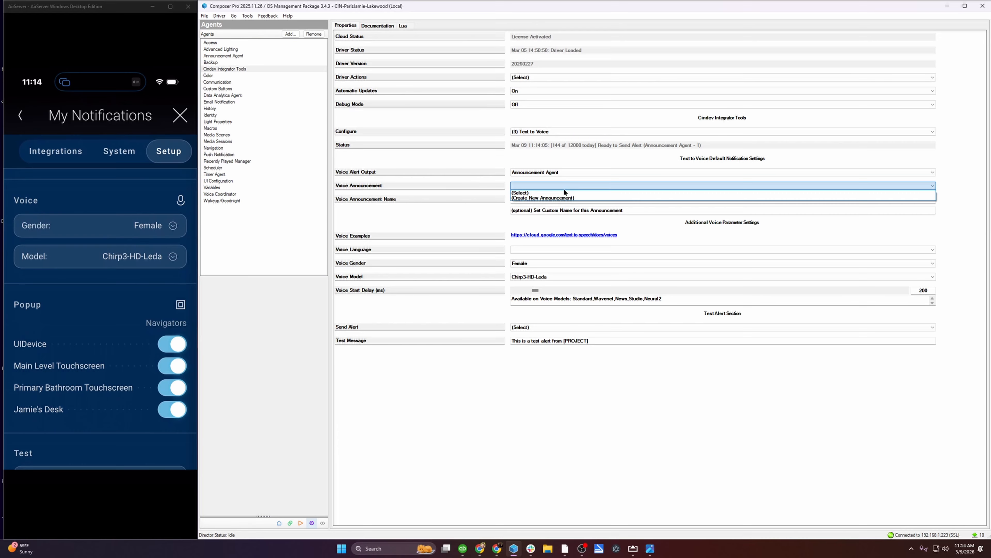
left_click(547, 199)
left_click(944, 185)
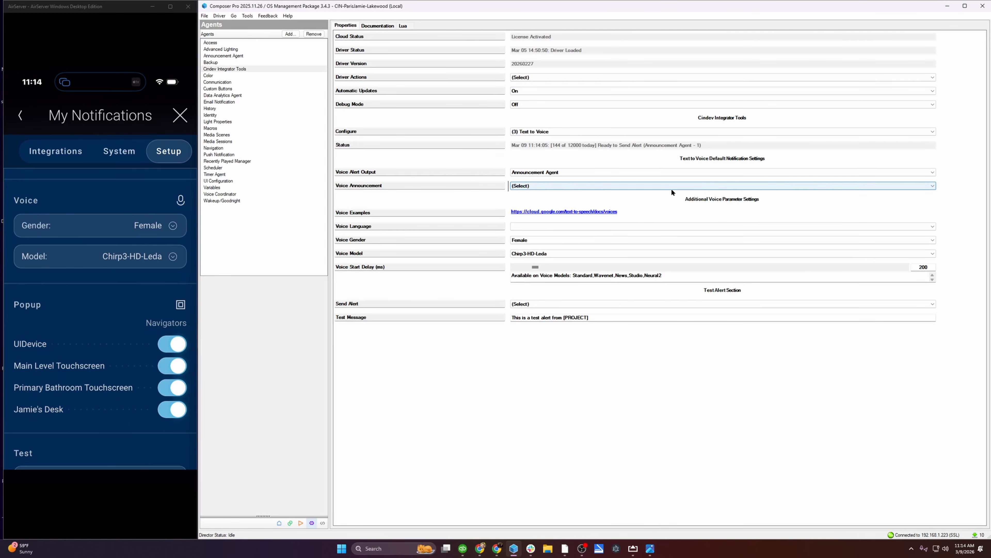
left_click(577, 187)
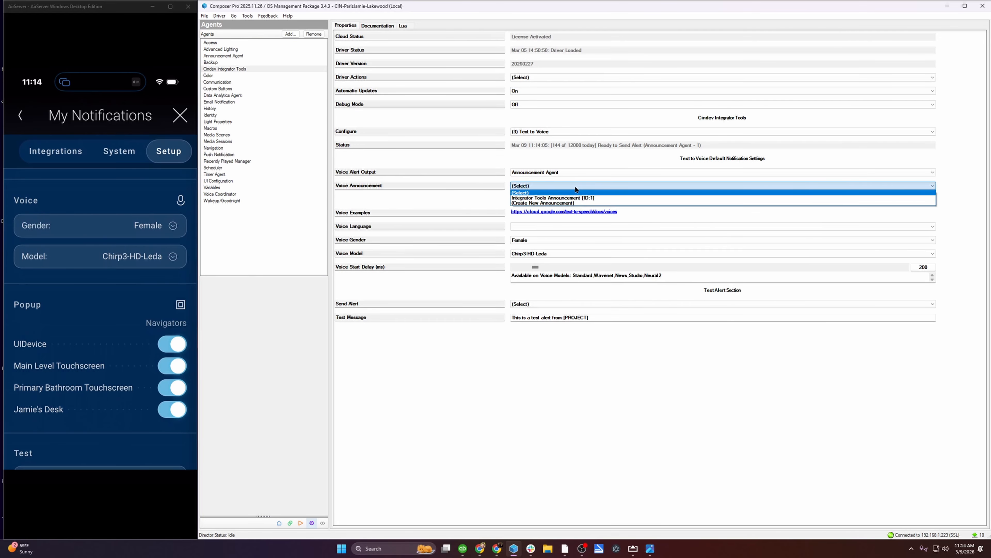
left_click(567, 198)
left_click(950, 186)
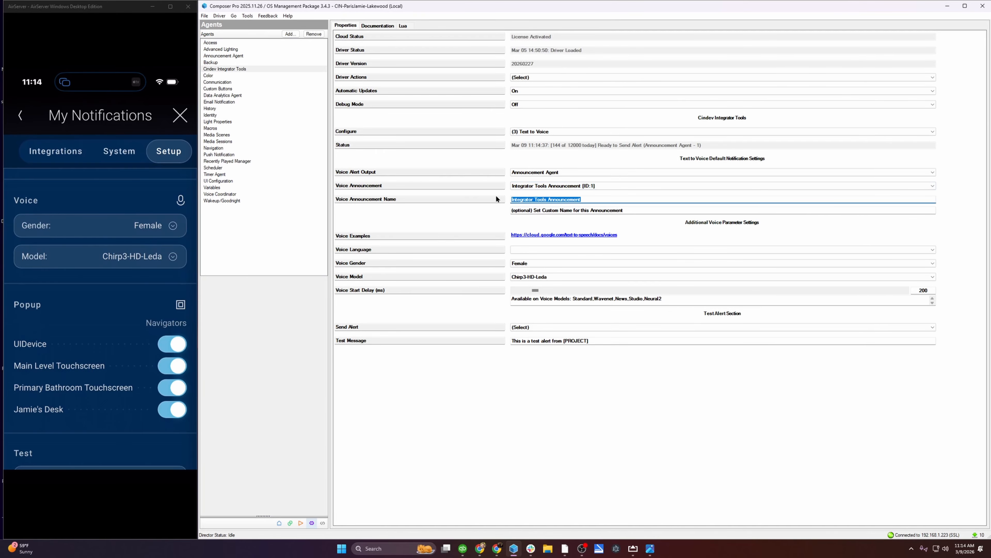
Rename the voice announcement to "Main Voice Annoucement".
type("Main Voi")
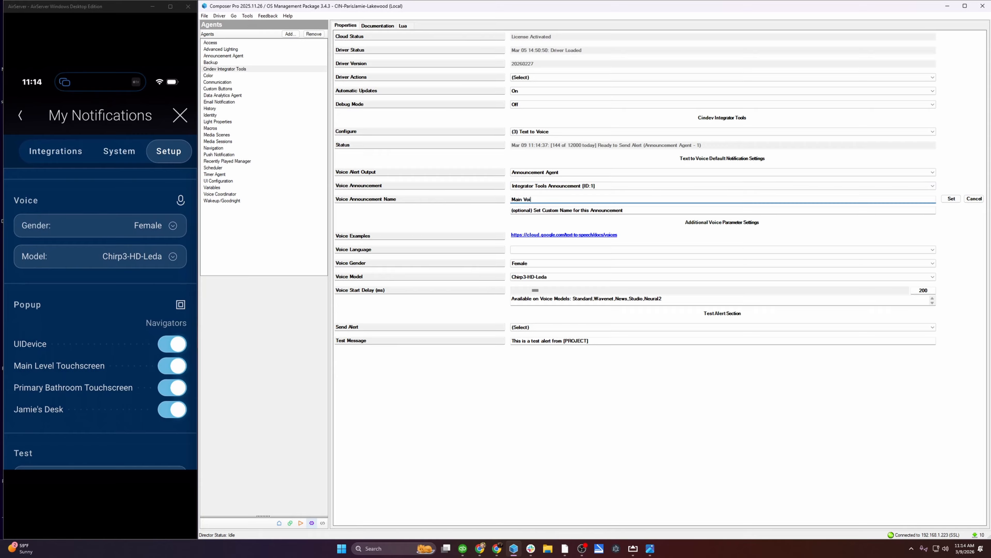
type("ce Annoucement")
left_click(951, 198)
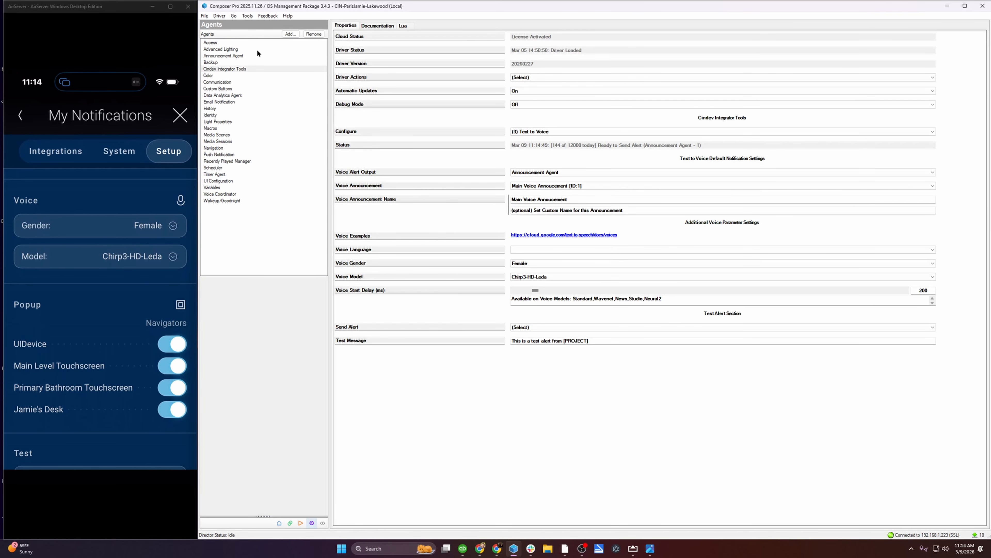
Enable the Kitchen, Upper Patio and Lower Patio rooms for Main Voice Annoucement in the Announcement Agent.
left_click(243, 55)
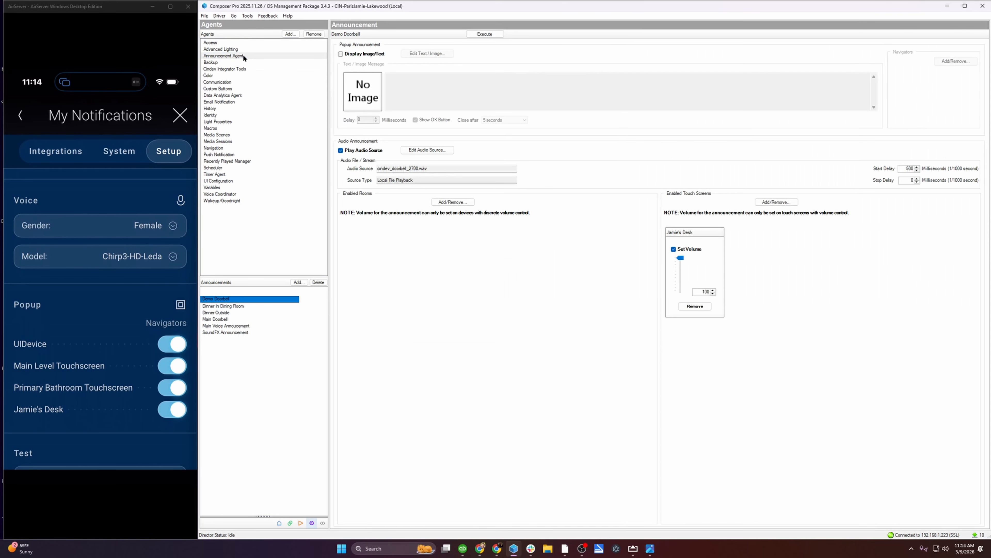
left_click(226, 327)
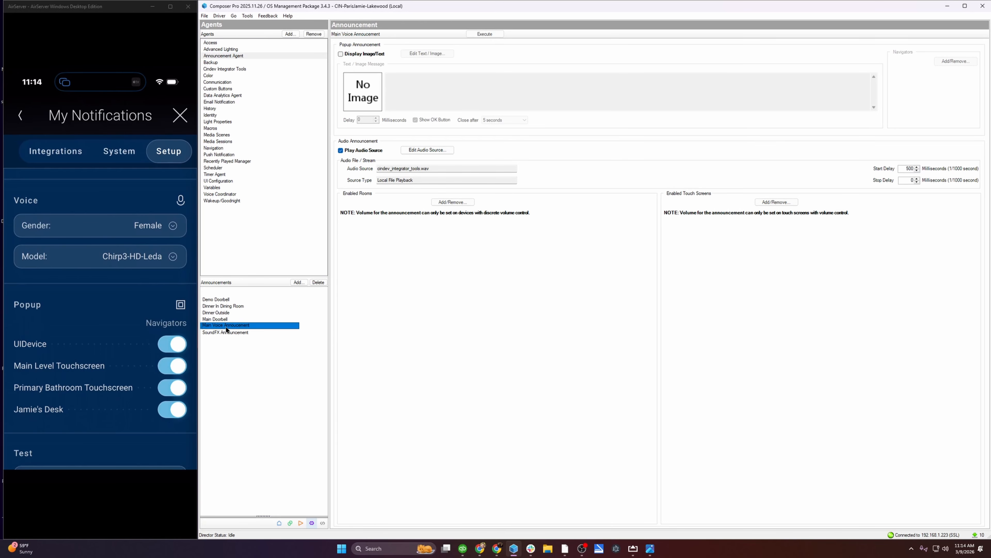
left_click(453, 202)
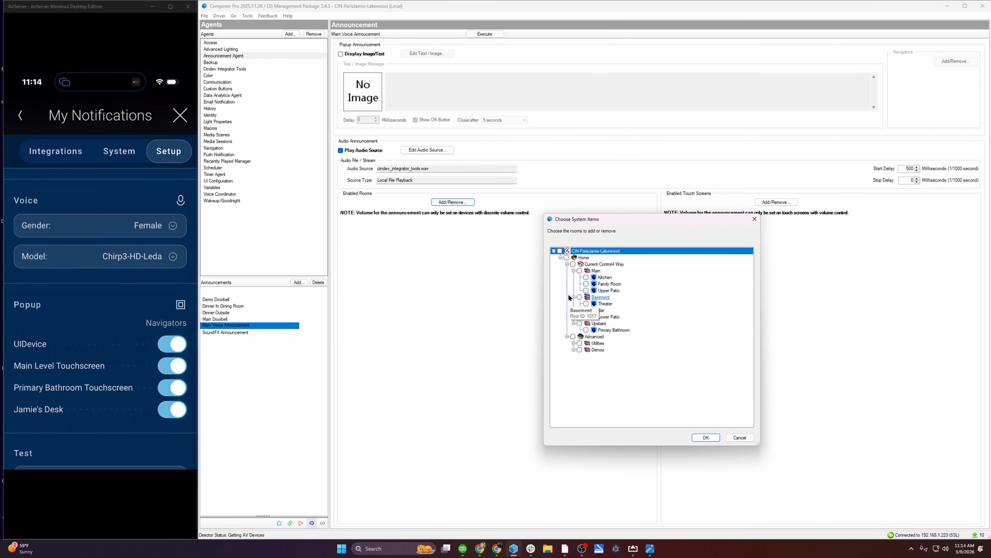
left_click(586, 277)
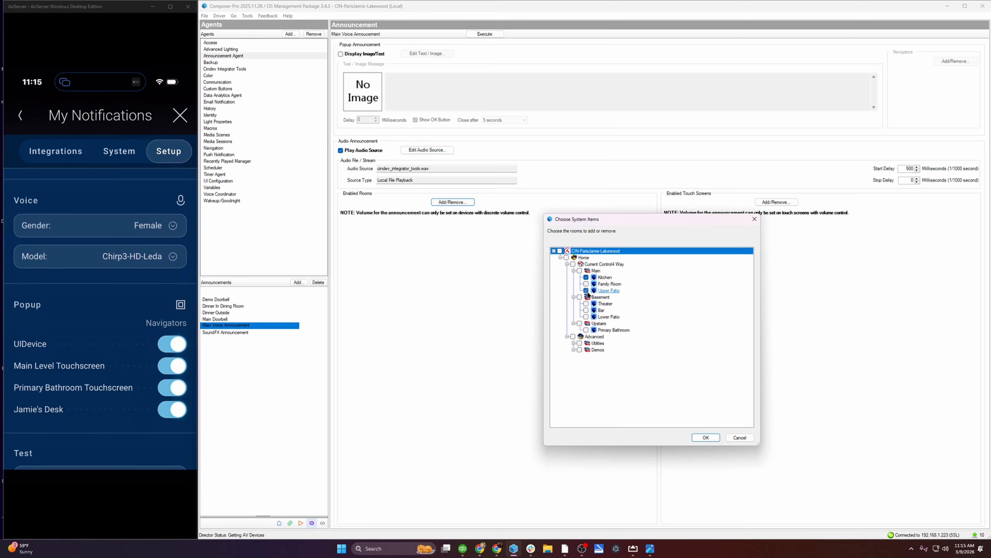
left_click(586, 291)
left_click(587, 317)
left_click(705, 437)
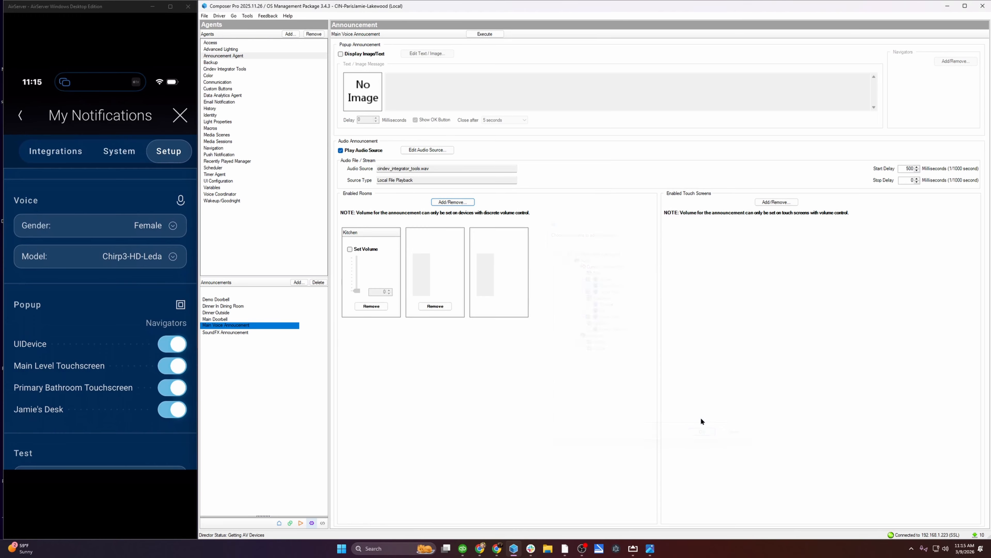
Enable set volume for the three announcement rooms, with Kitchen at about 52, Upper Patio 20 and Lower Patio 53.
left_click(353, 249)
left_click(413, 249)
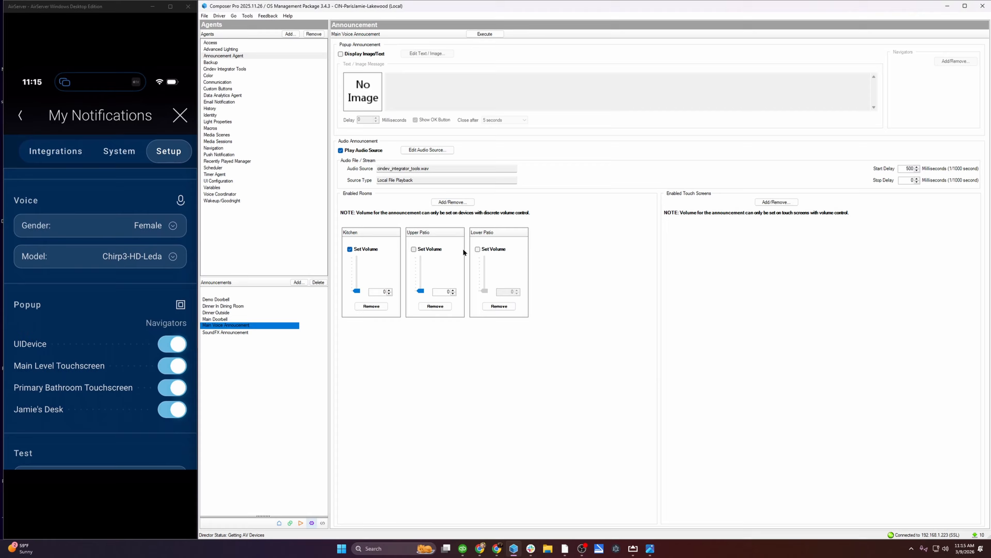
left_click(477, 248)
left_click_drag(485, 292, 485, 273)
left_click_drag(421, 291, 420, 284)
left_click_drag(355, 292, 356, 273)
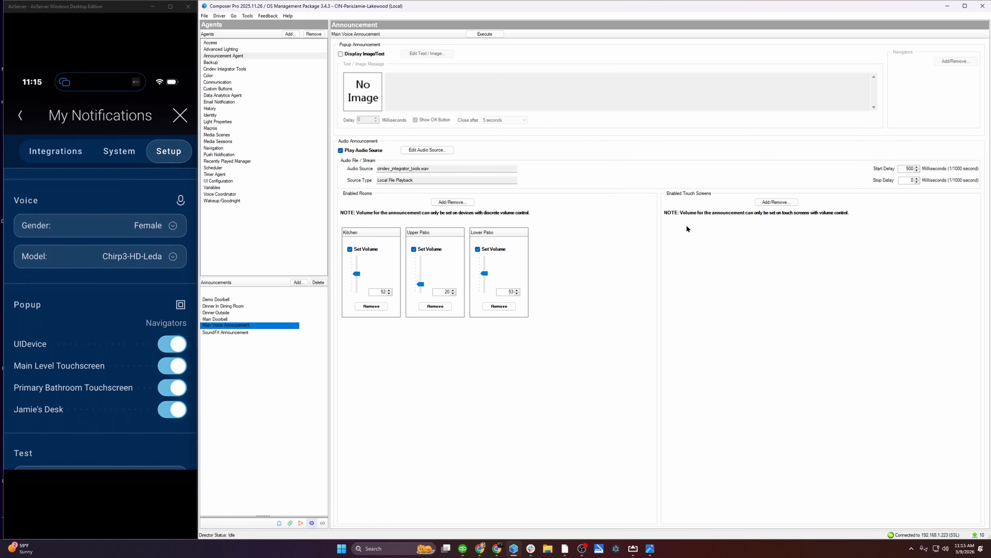
Review the touch screens available for the announcement without adding any, and return to the Cindev Integrator Tools properties.
left_click(776, 202)
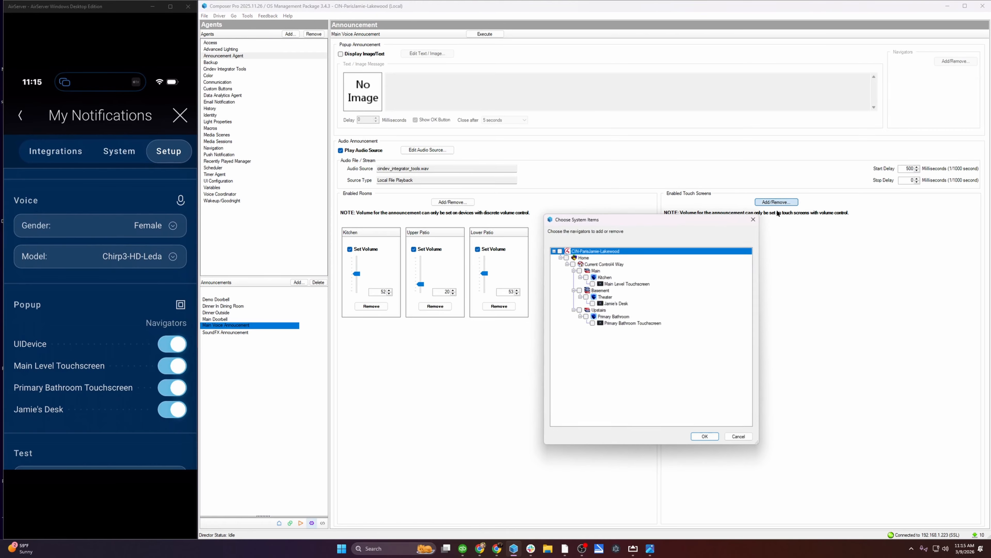
left_click(740, 437)
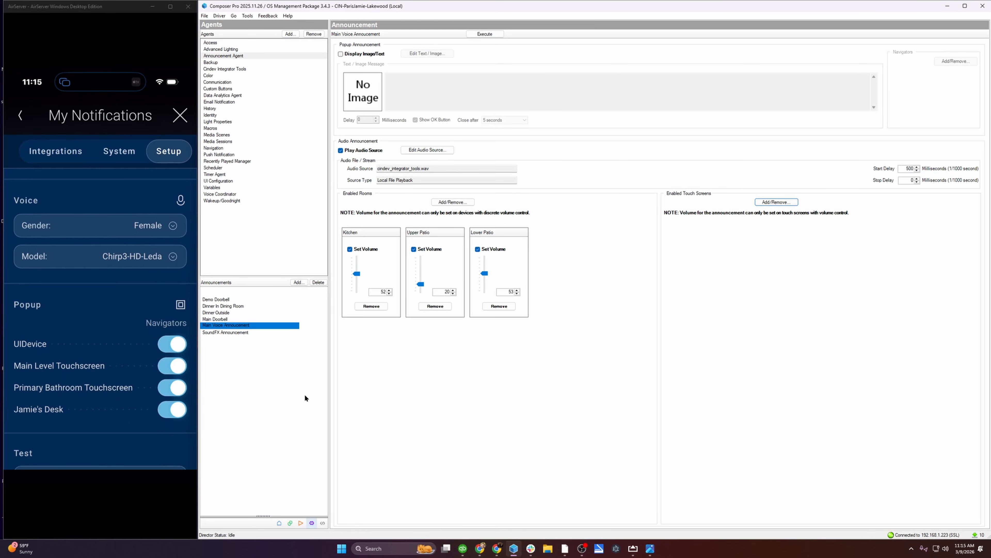
left_click(312, 525)
left_click(241, 70)
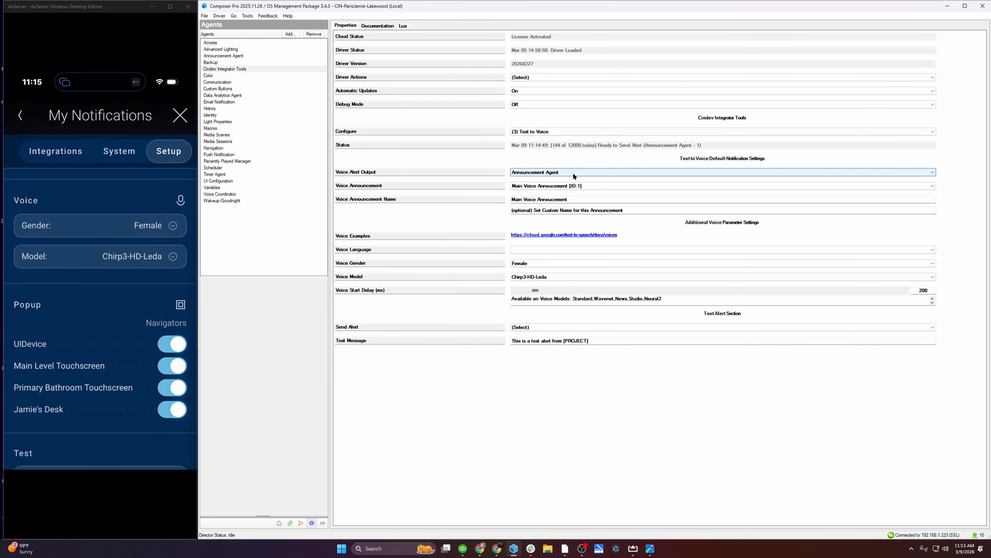
Set the voice alert output to C4 T3/T4 Touchscreens and assign all touchscreens and intercoms under Main, Basement and Upstairs as voice touchscreens.
left_click(573, 172)
left_click(573, 180)
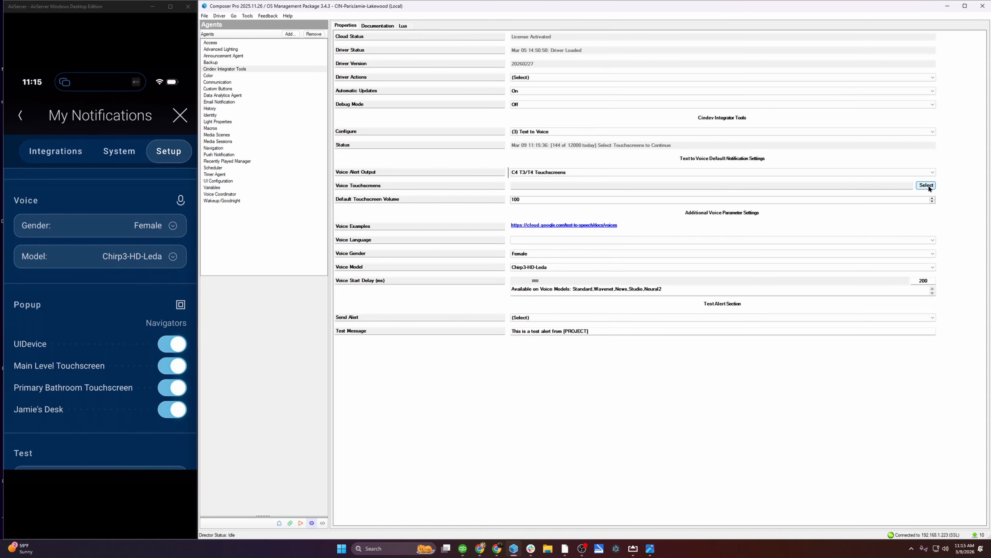
left_click(926, 185)
left_click(580, 270)
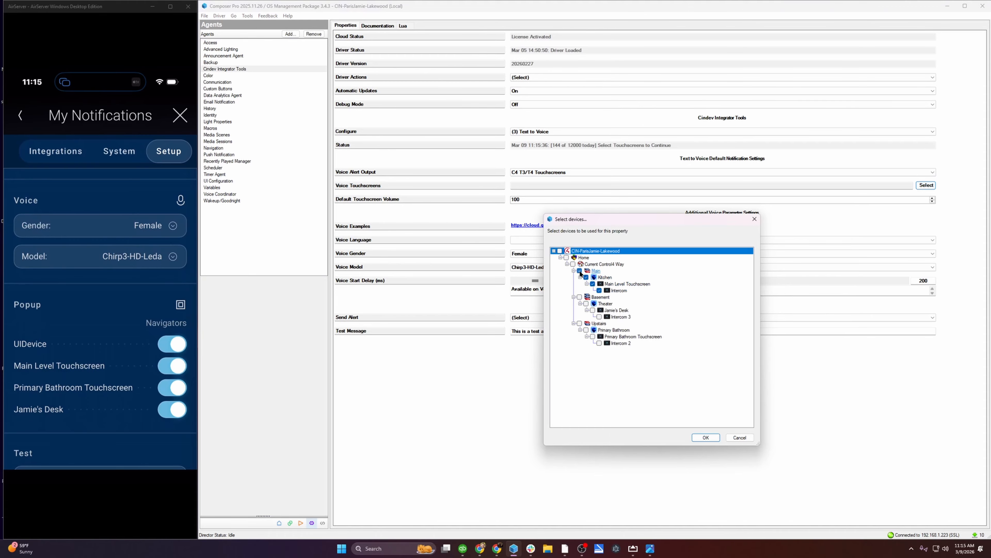
left_click(580, 297)
left_click(580, 324)
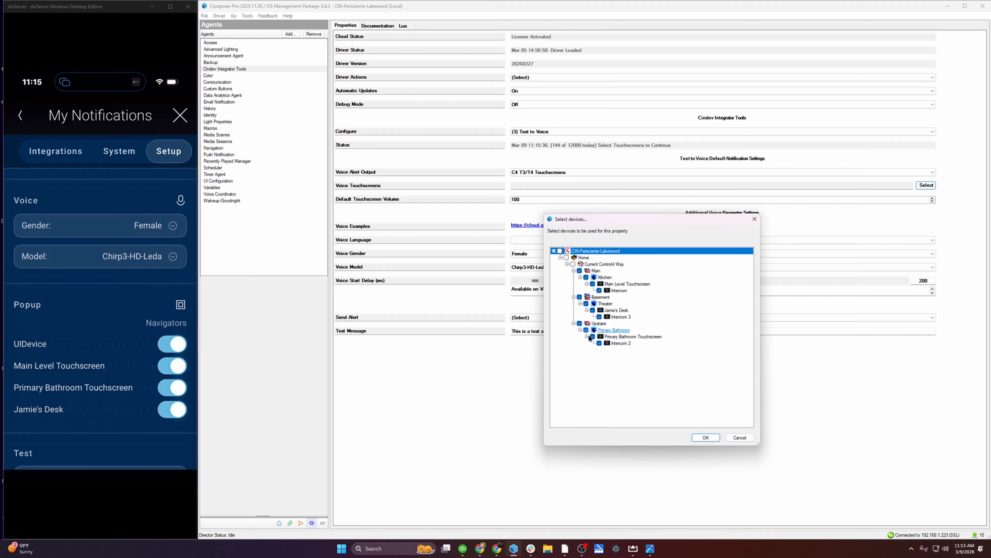
left_click(706, 438)
left_click(951, 186)
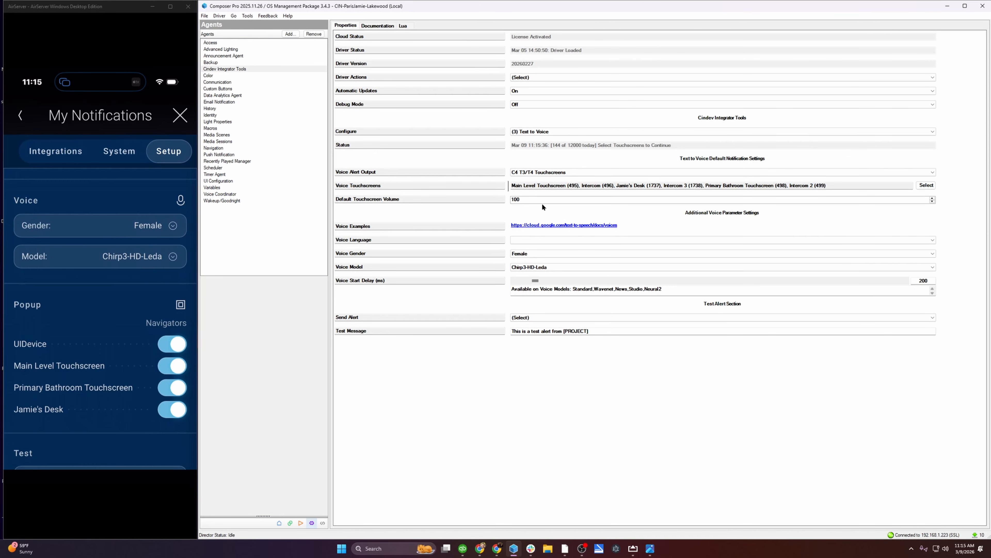
Set the text-to-voice alert output to Sonos V2 Rooms.
left_click(579, 171)
left_click(579, 189)
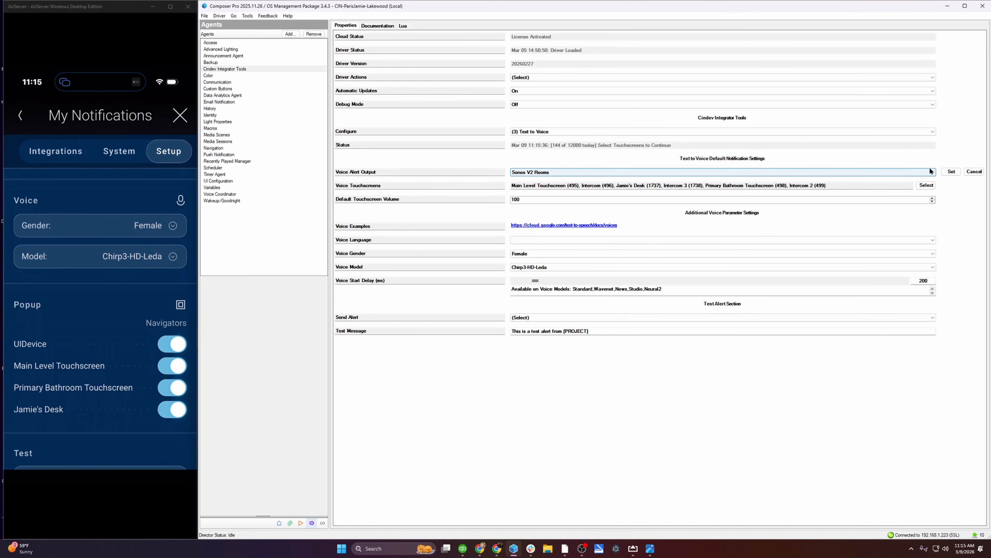
left_click(952, 172)
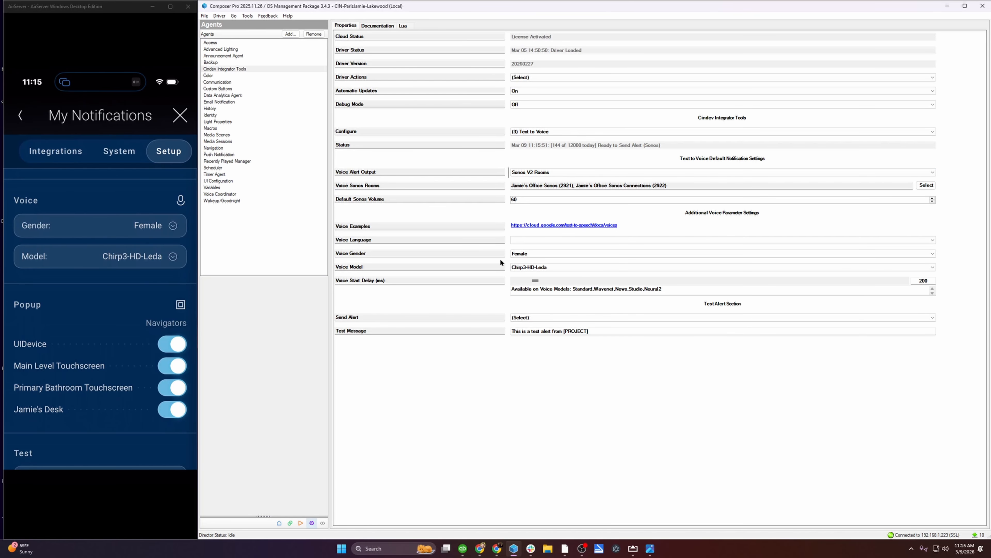
left_click(522, 256)
Set the test message to "Hi YouTube. Hope You Enjoy this setup video." and send it as a voice alert.
left_click_drag(607, 331, 488, 325)
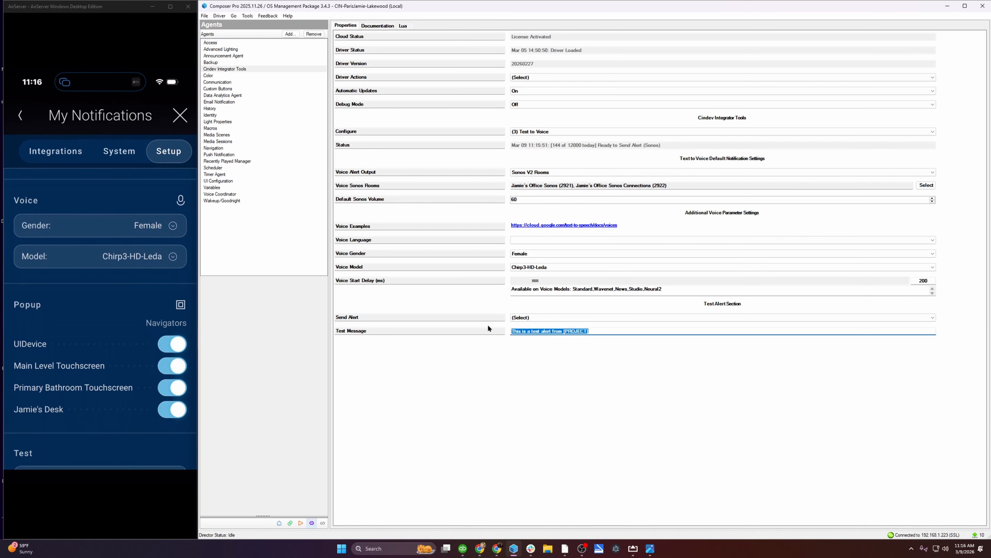
type("Hi Yo")
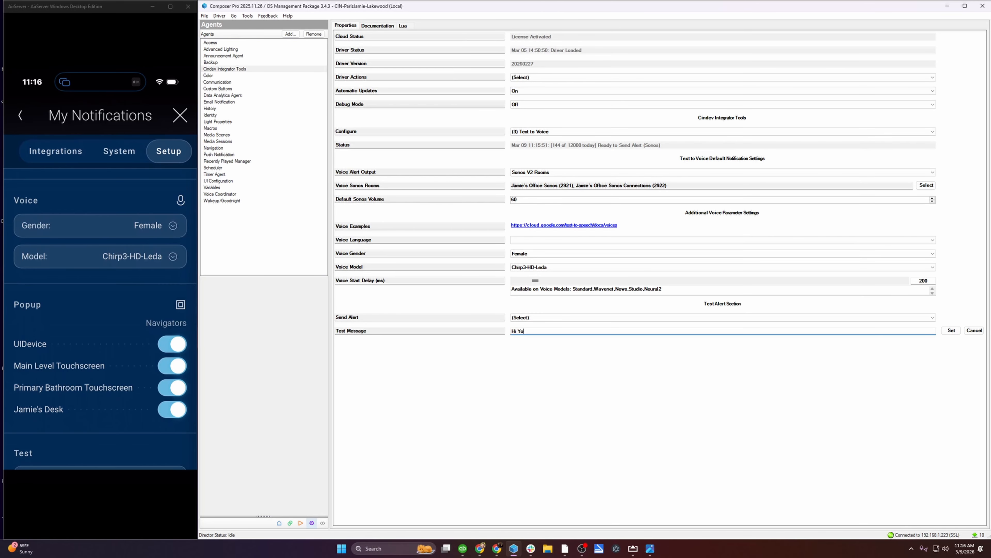
type("uTube. Hope You Enjoy theis setup video.")
left_click(951, 330)
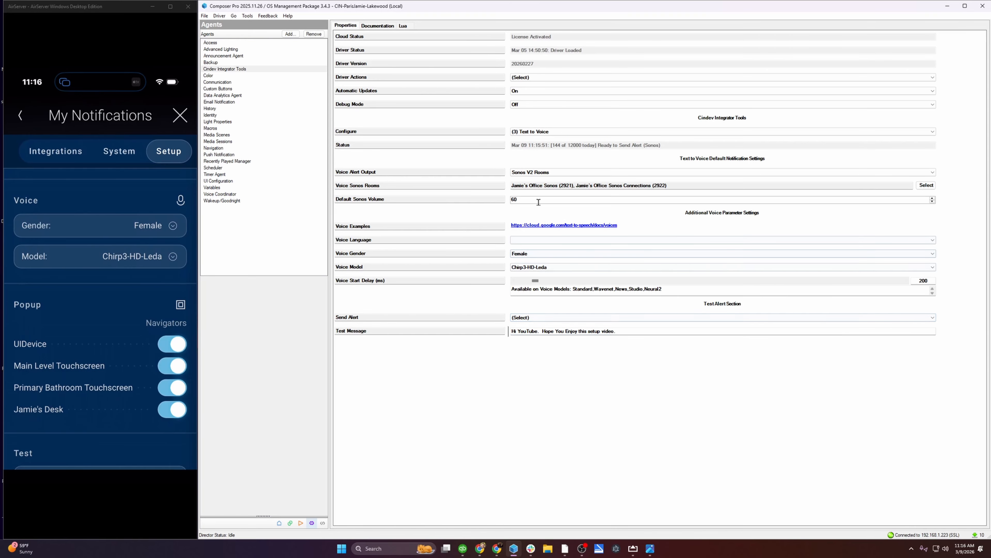
left_click(567, 315)
left_click(567, 330)
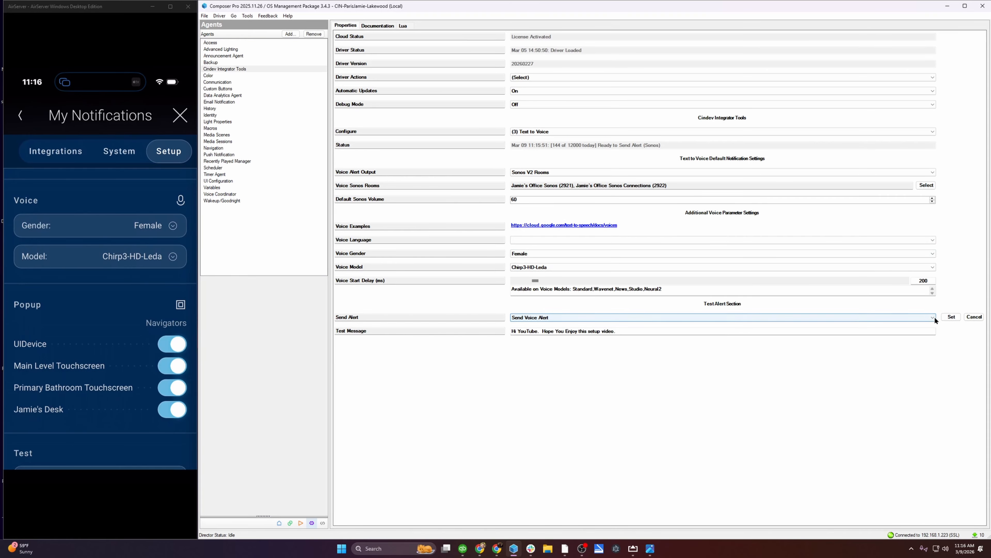
left_click(951, 316)
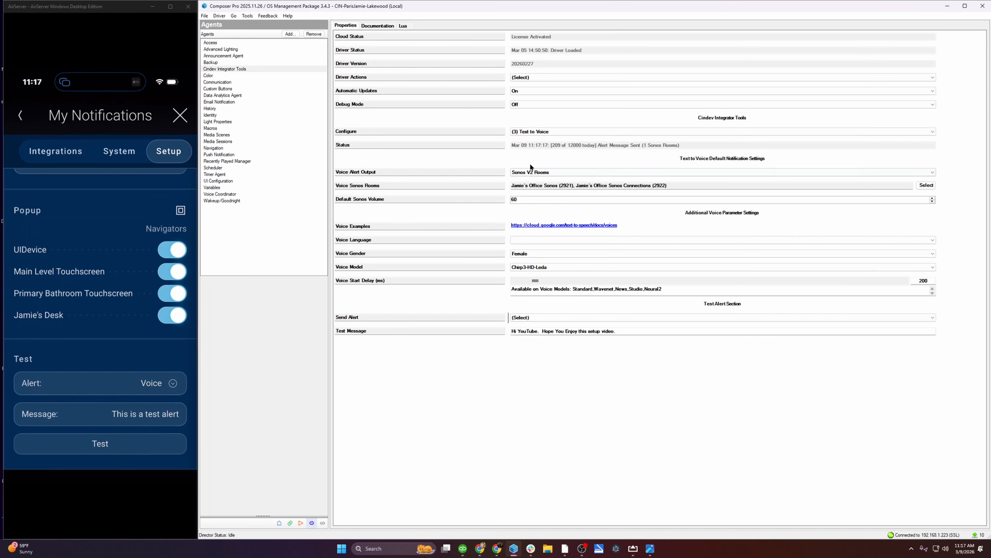
Open the (4) Navigator Popup configuration and check the test popup on the touchscreen through the Camera app, closing it when done.
left_click(564, 132)
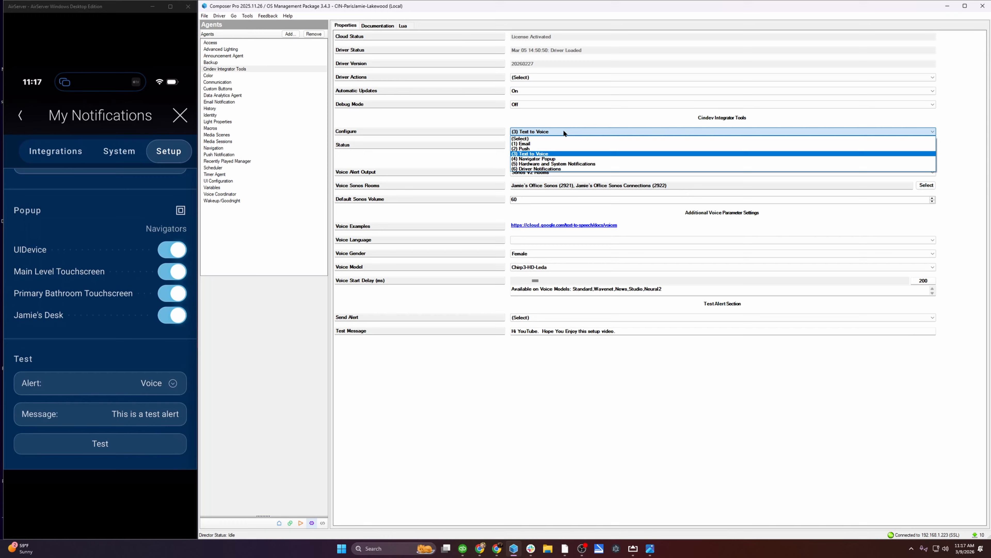
left_click(563, 159)
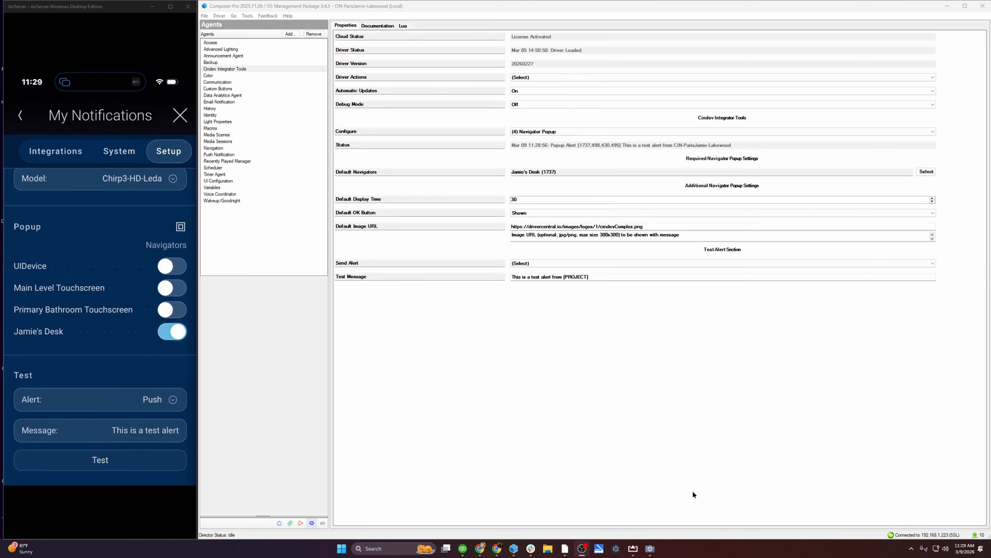
left_click(650, 548)
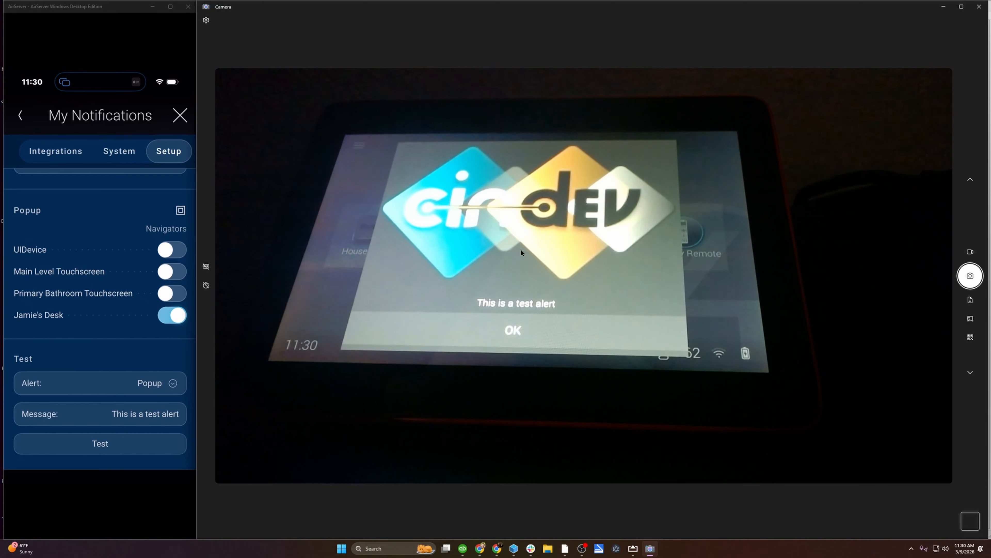
left_click(980, 7)
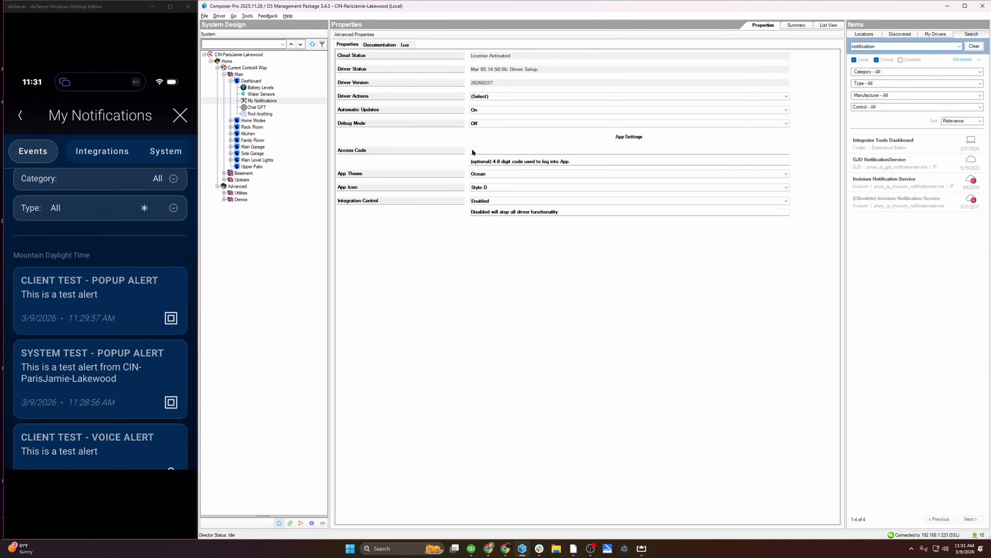
Review the app theme choices for My Notifications and try Style A, Style B and Style C as its app icon.
left_click(494, 173)
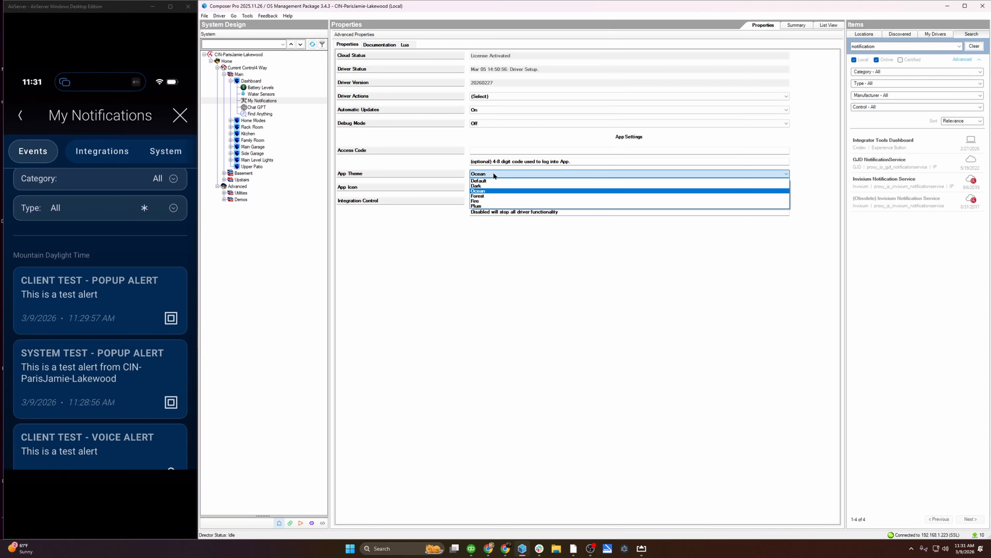
left_click(492, 172)
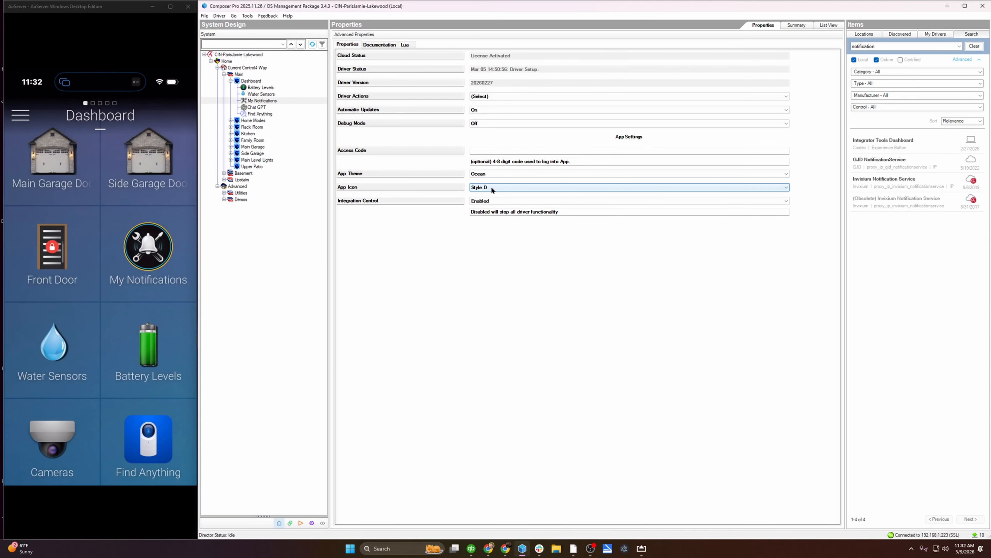
left_click(491, 186)
left_click(492, 194)
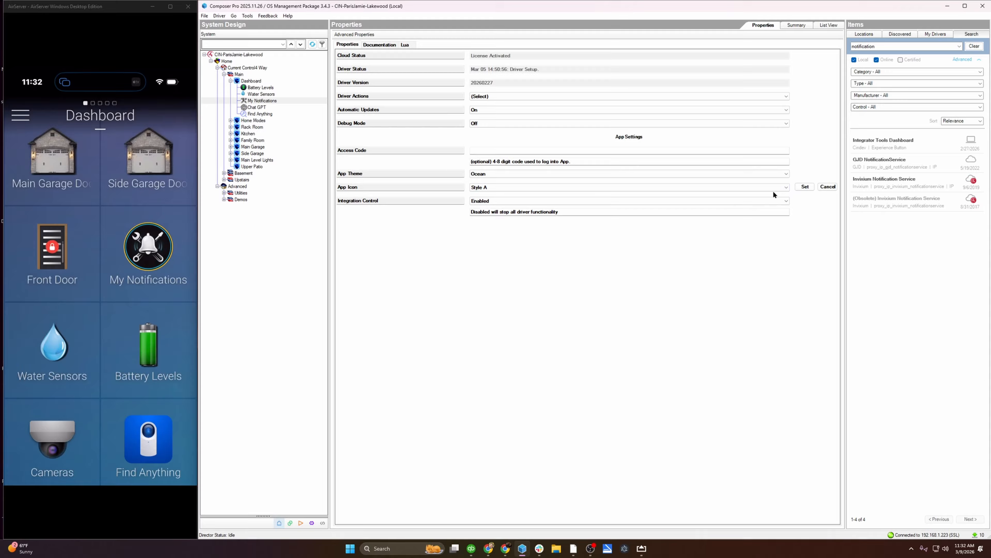
left_click(798, 186)
left_click(527, 184)
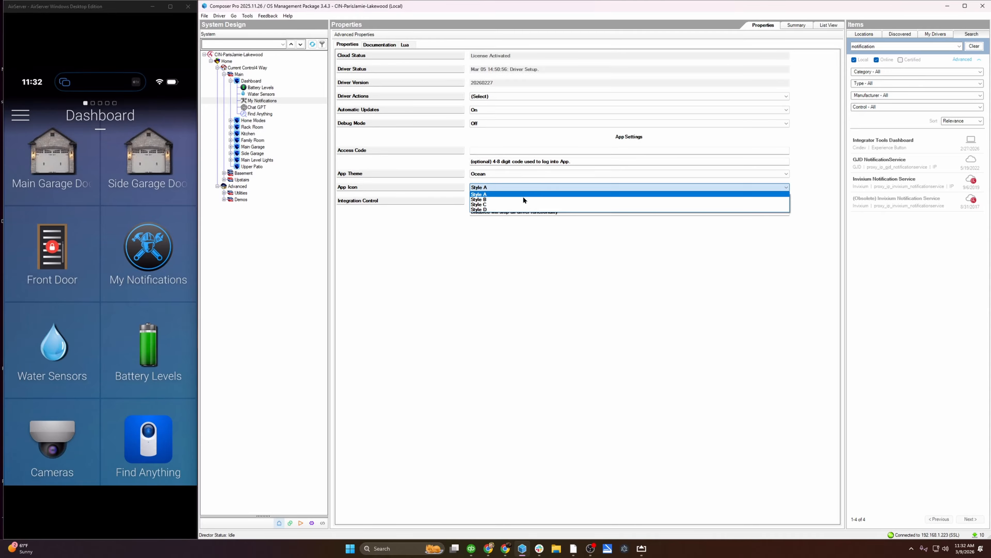
left_click(523, 199)
left_click(805, 186)
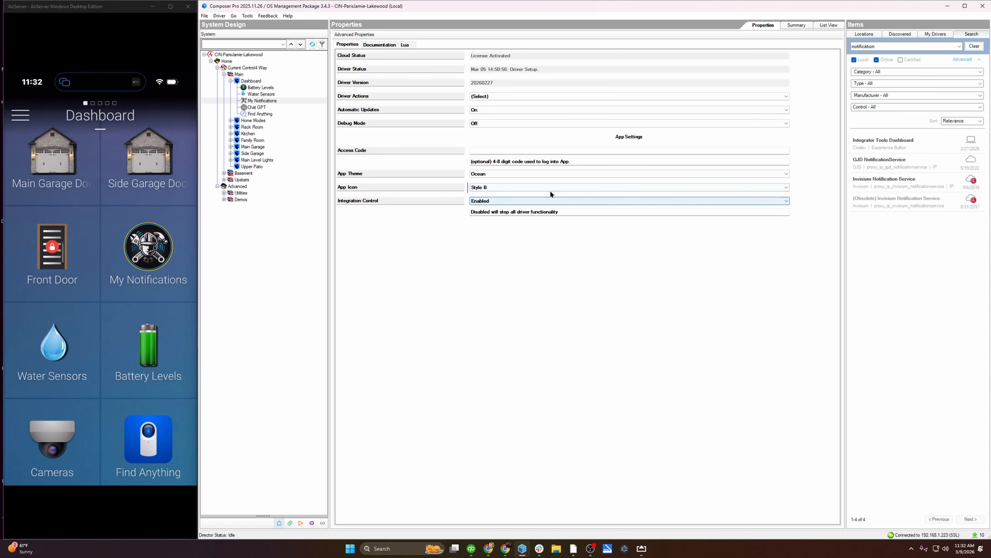
left_click(542, 186)
left_click(539, 204)
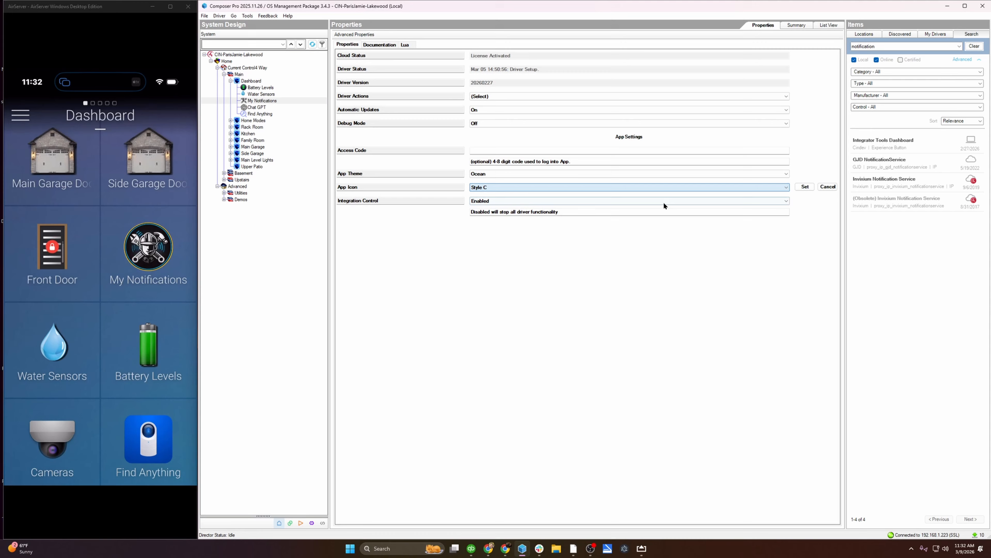
left_click(801, 185)
Set the My Notifications app icon to Style B.
left_click(548, 190)
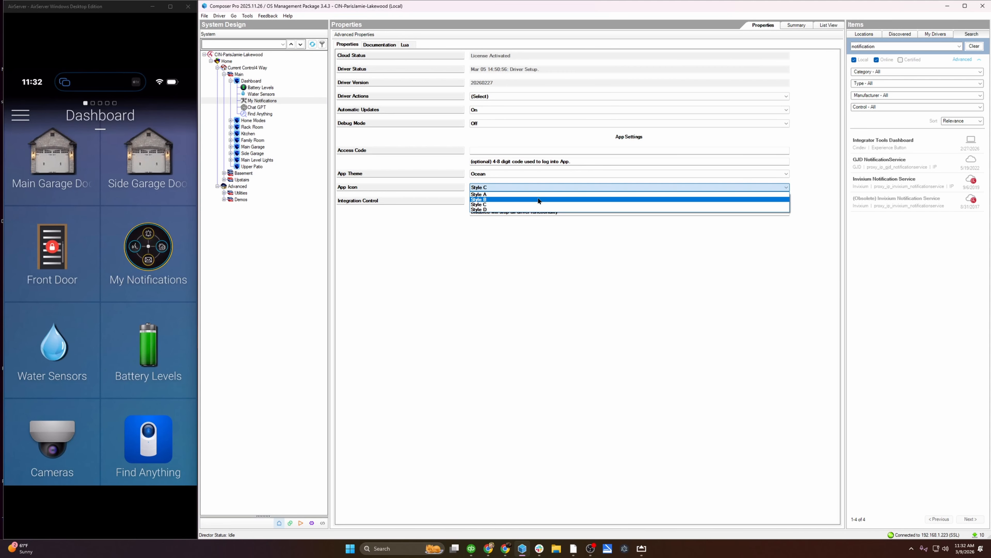
left_click(546, 199)
left_click(804, 187)
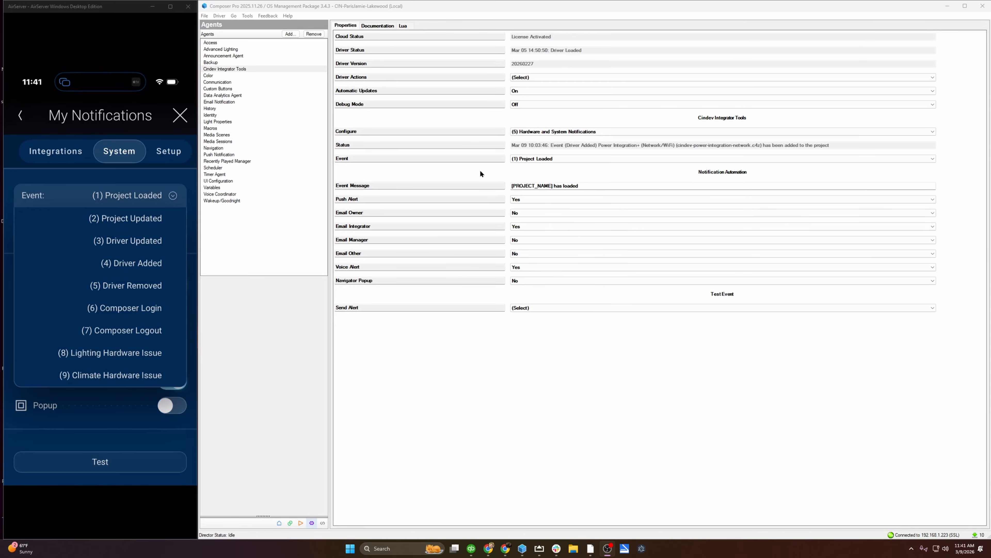
Check the Integrator Tools page on drivercentral.io for the tracked notifications and lighting hardware, and return to Composer Pro.
key("alt+Tab")
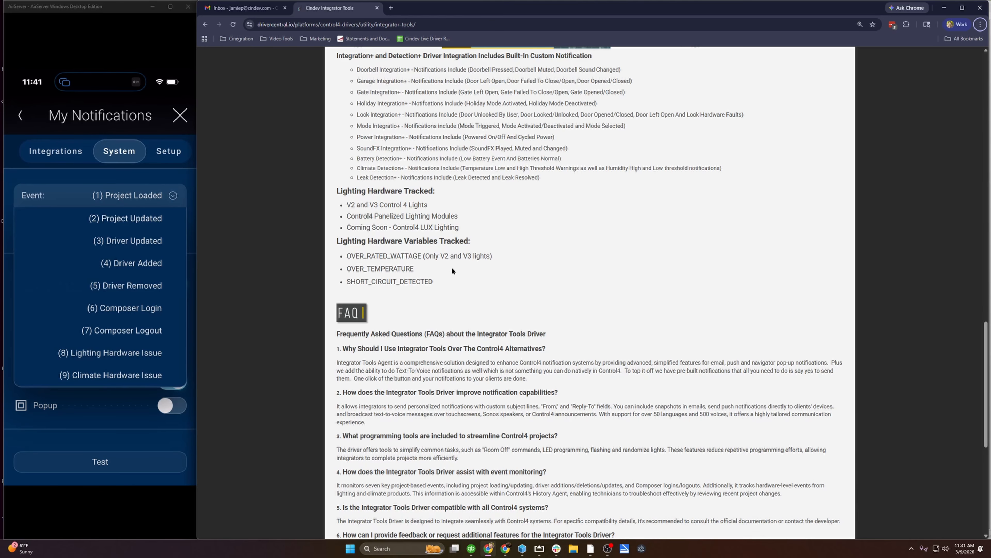
key("alt+Tab")
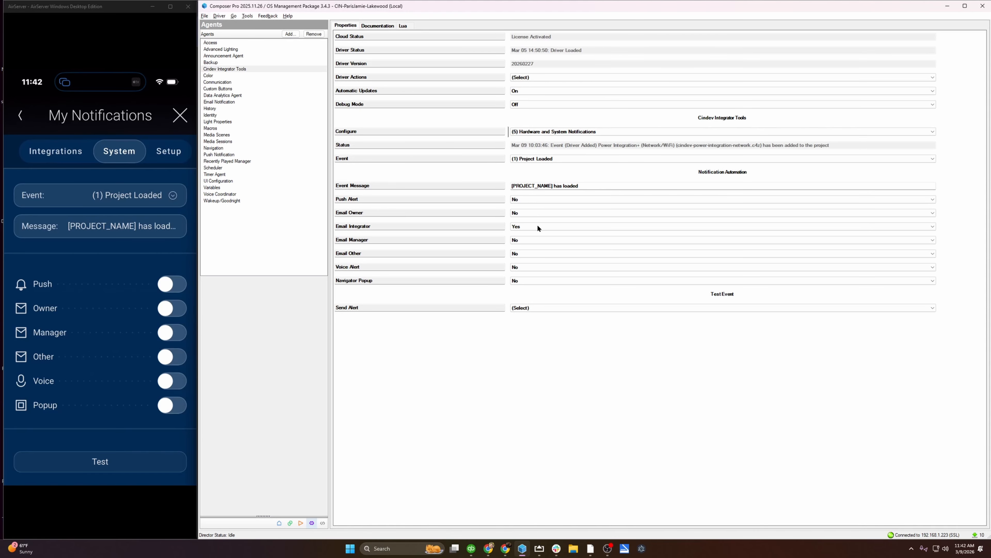
Examine the notification settings for the Composer Login, Lighting Hardware Issue and Climate Hardware Issue events under Hardware and System Notifications.
left_click(561, 157)
left_click(562, 191)
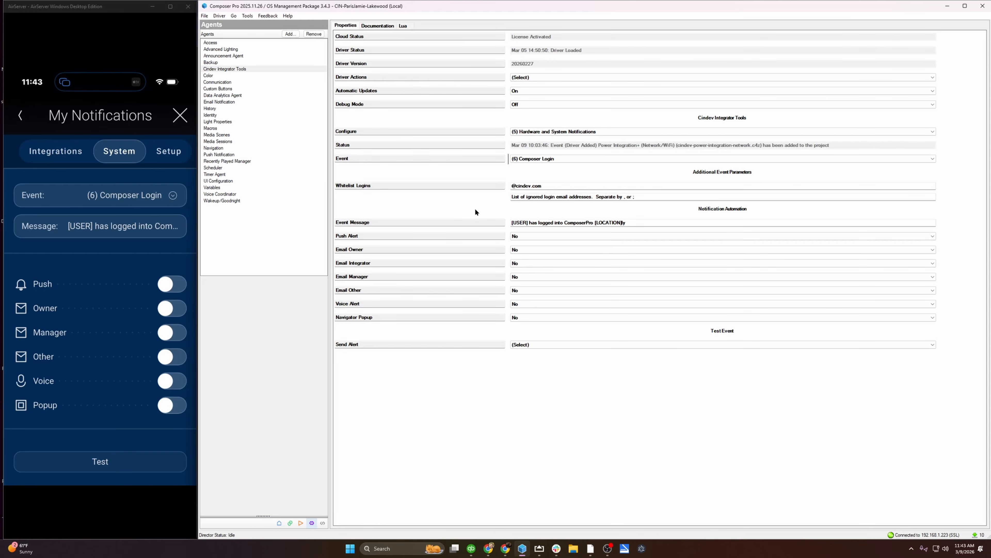
left_click(565, 159)
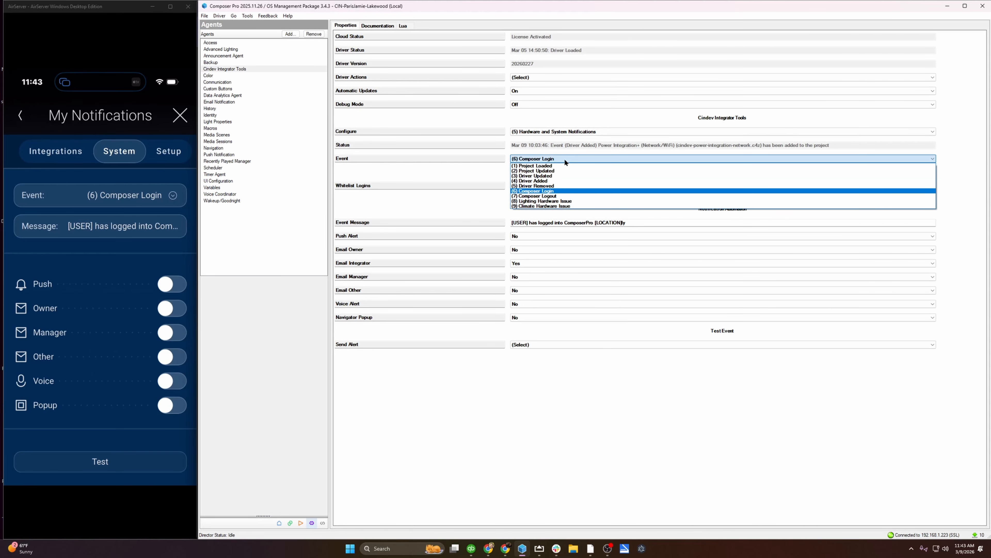
left_click(572, 201)
left_click(945, 159)
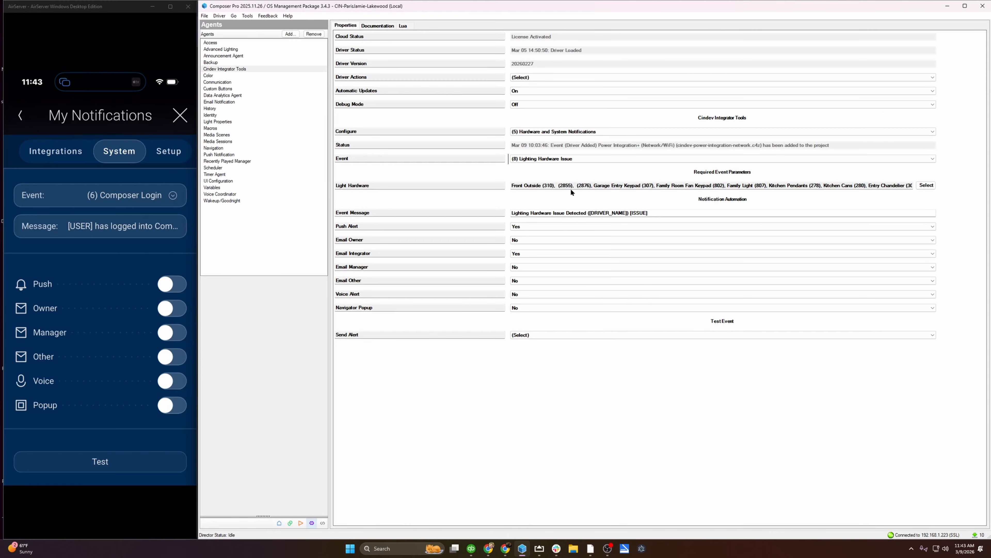
left_click(585, 158)
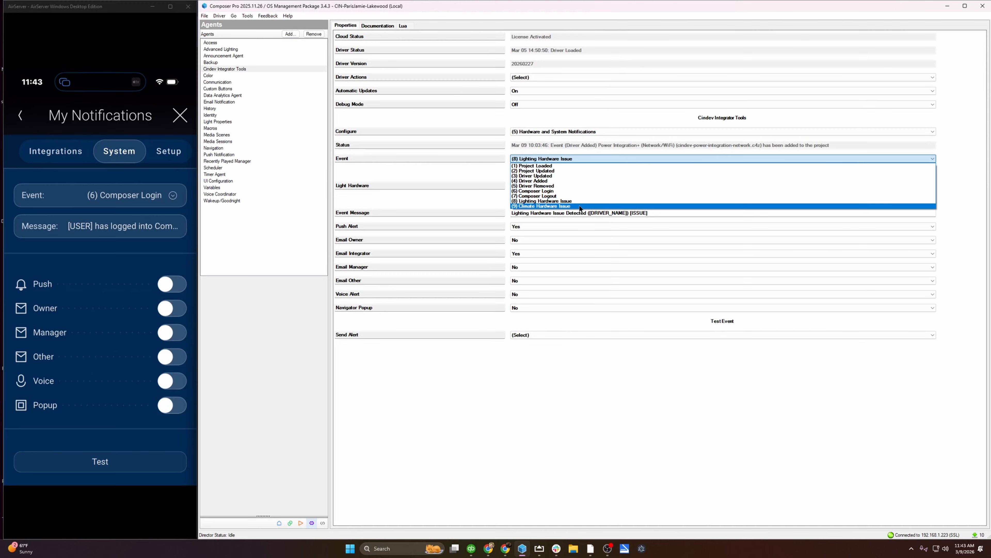
left_click(581, 207)
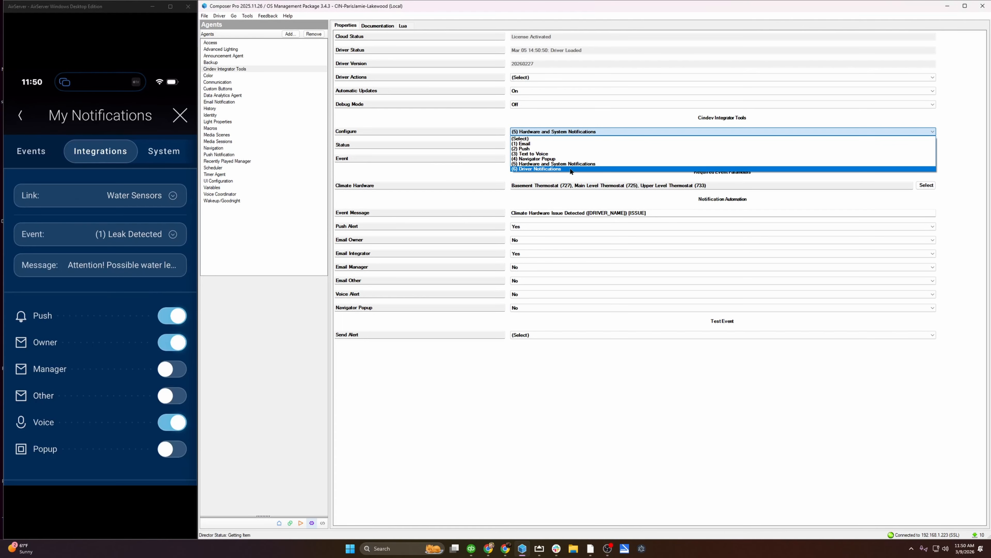
Switch the configuration to (6) Driver Notifications and load the Garage Integration+ - Main Garage Door (2062) driver.
left_click(579, 165)
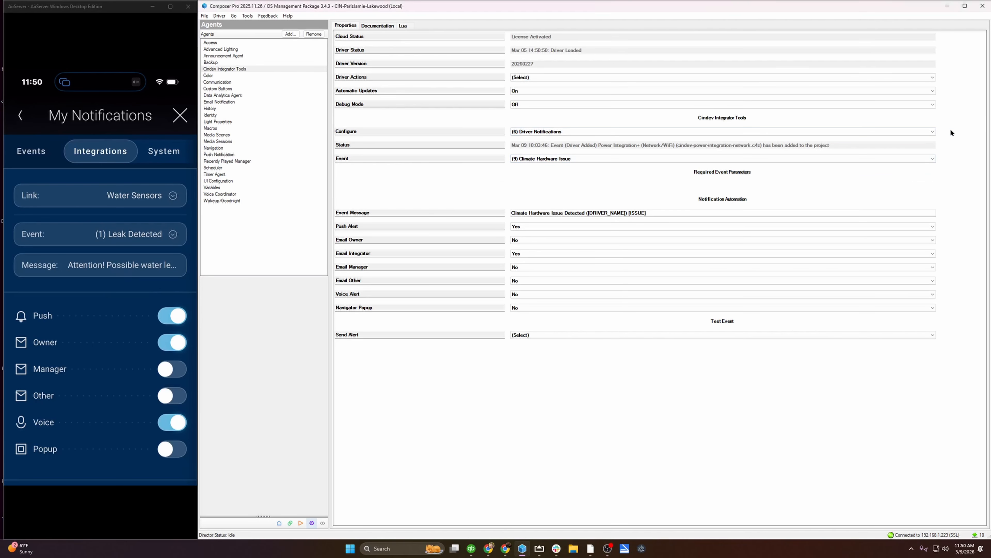
left_click(951, 130)
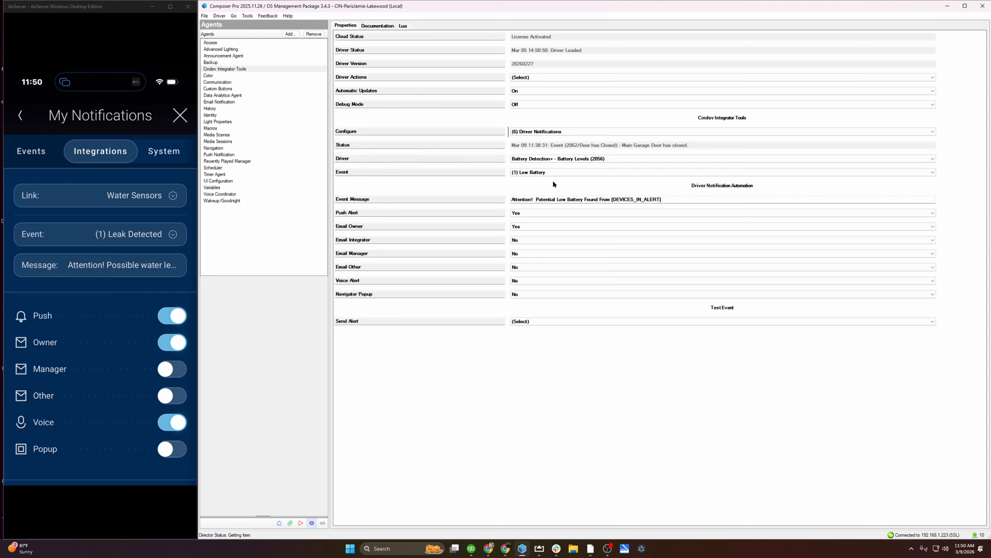
left_click(566, 159)
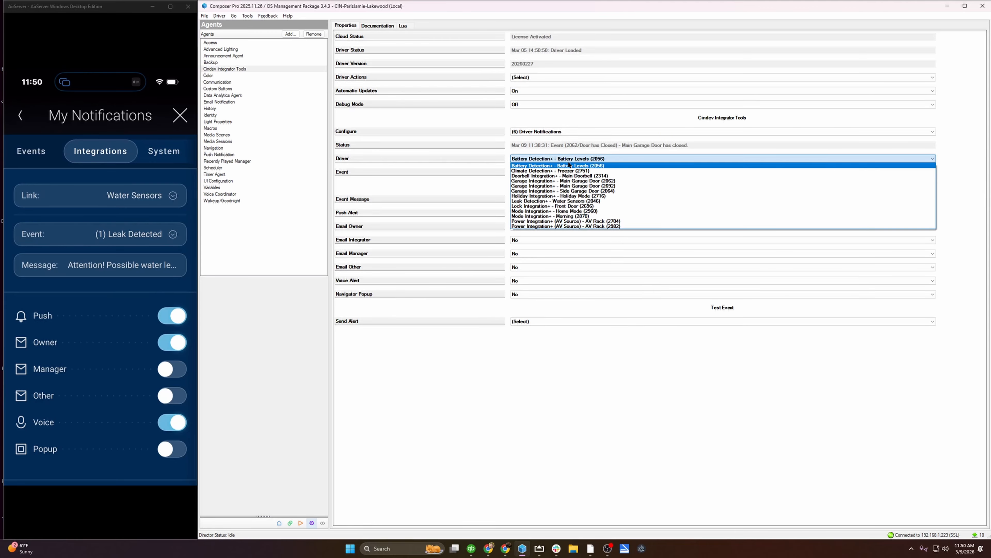
left_click(570, 181)
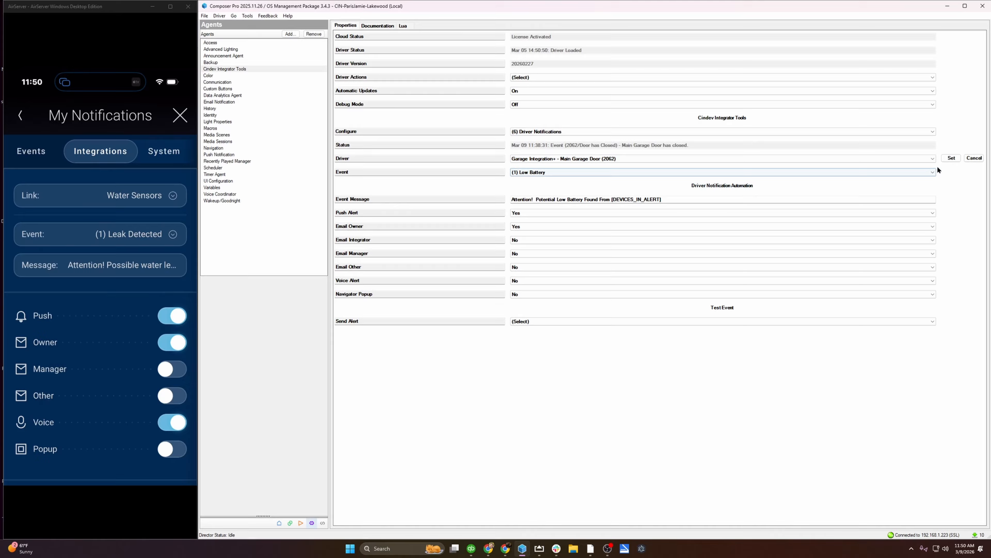
left_click(951, 159)
Review the garage door's available events and assign the Package Camera as the snapshot for the Door Left Open event.
left_click(611, 172)
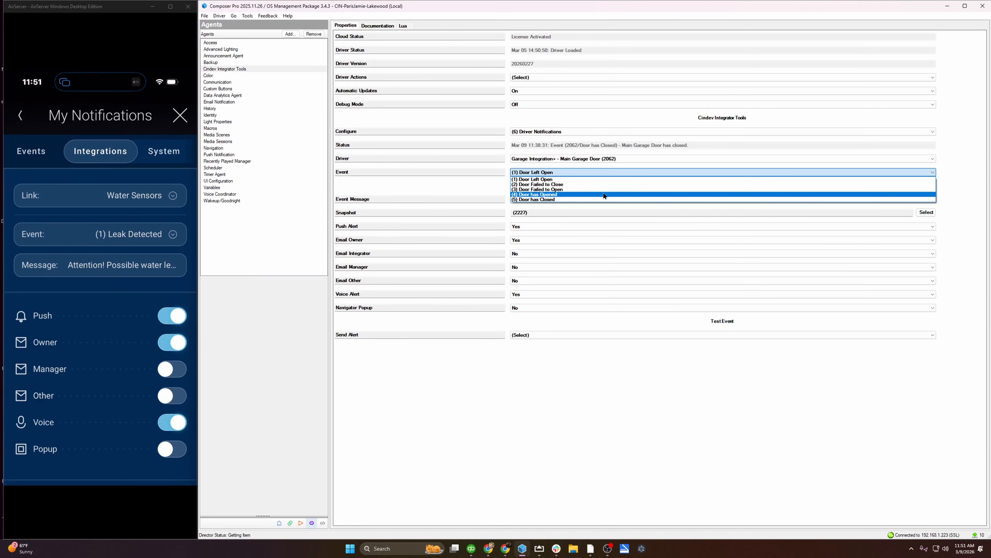
left_click(486, 181)
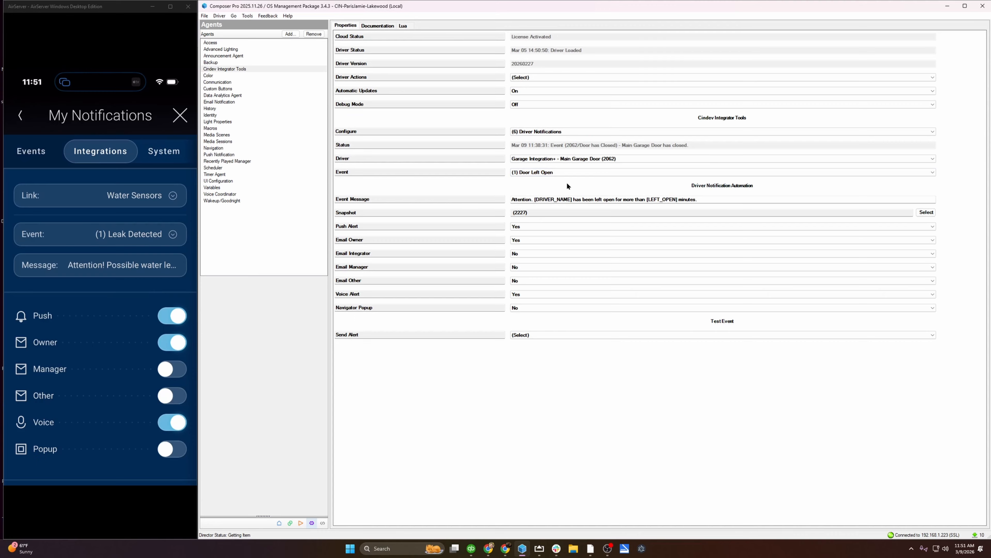
left_click(927, 212)
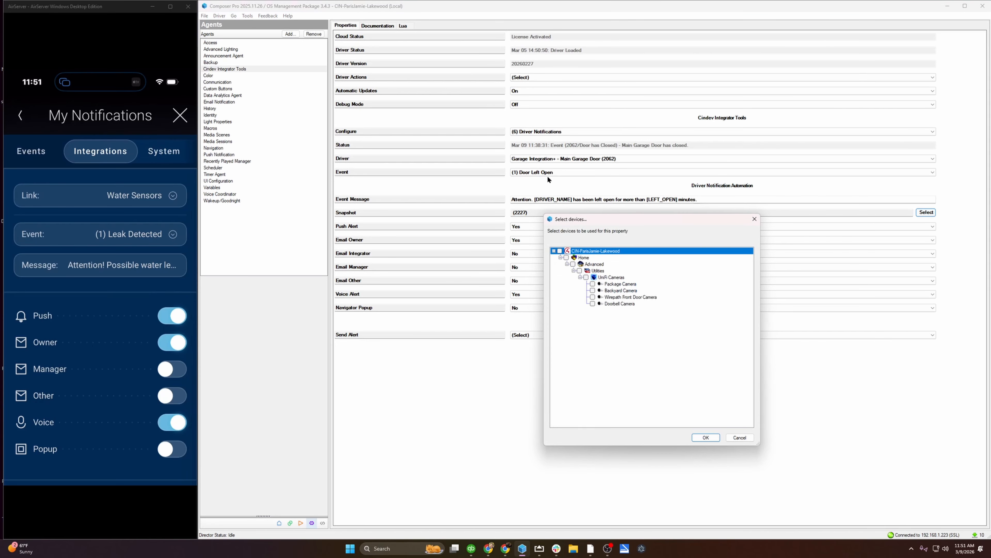
left_click(593, 290)
left_click(707, 437)
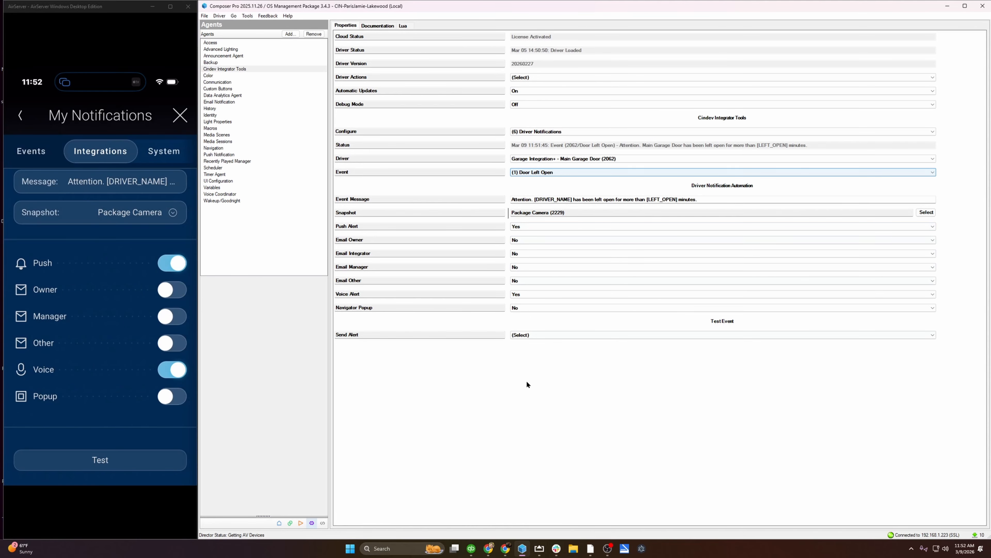
Switch to Chrome and review the Integrator Tools page and the Experience Bundle's included drivers on drivercentral.io.
left_click(492, 548)
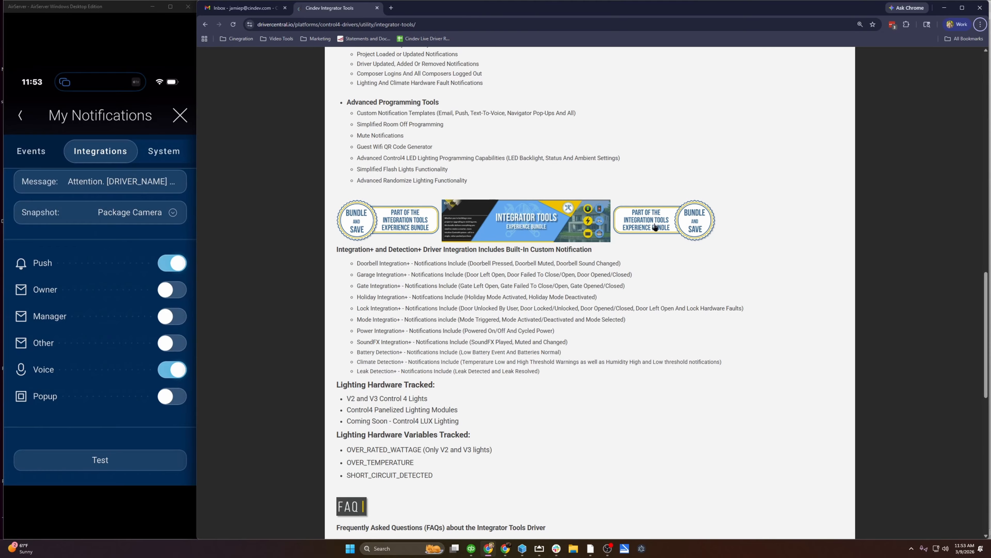
left_click(944, 7)
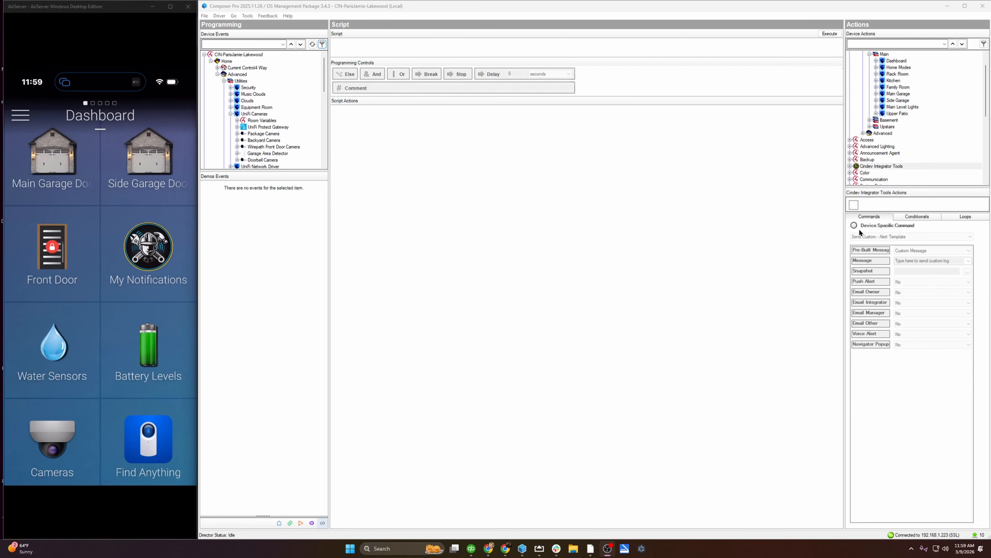
left_click(488, 548)
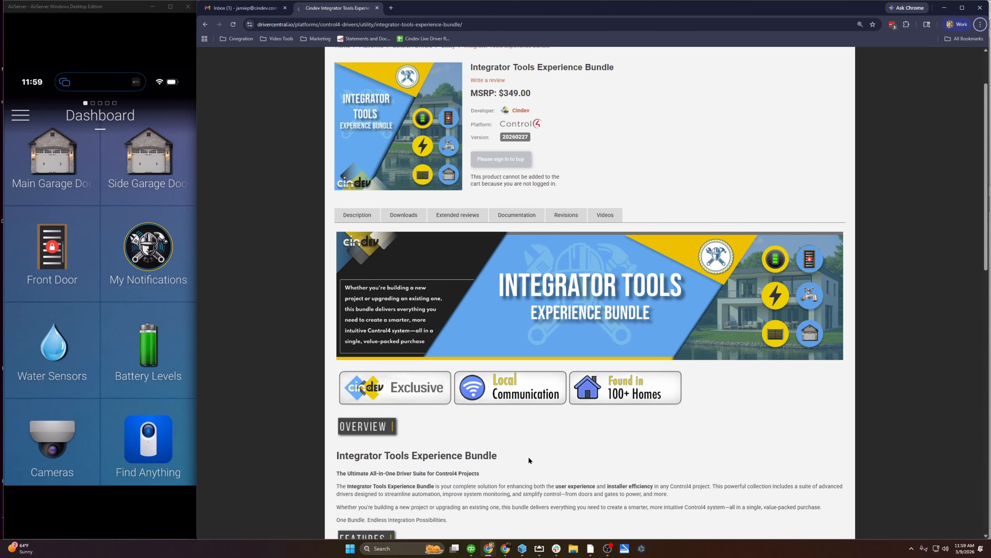
scroll(554, 327, "down", 2)
scroll(553, 327, "up", 2)
scroll(551, 331, "down", 10)
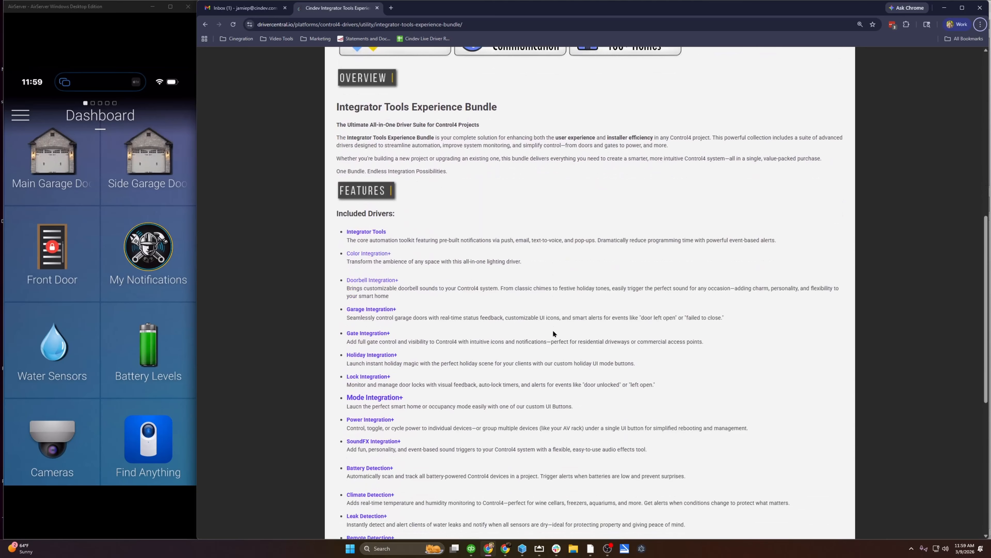
scroll(554, 333, "down", 1)
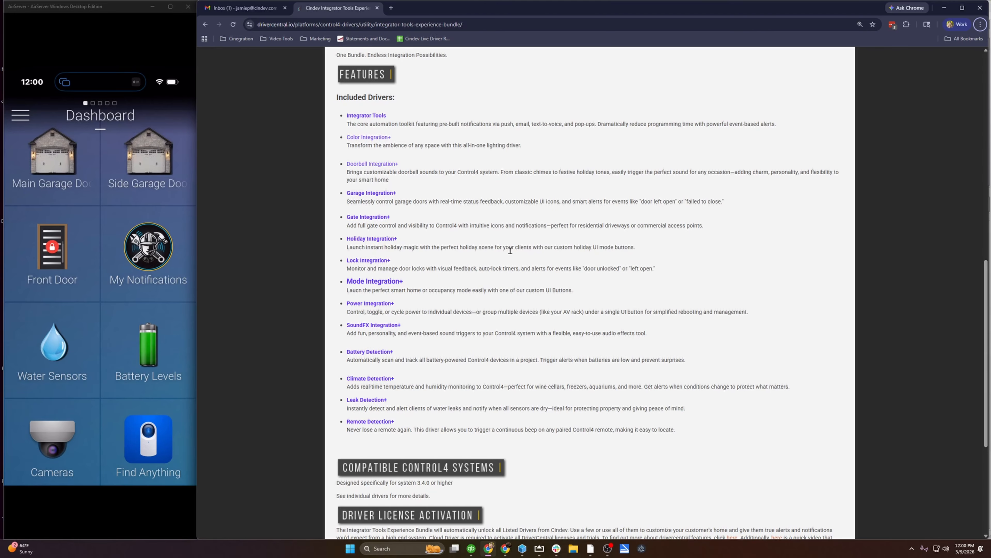
scroll(563, 260, "up", 10)
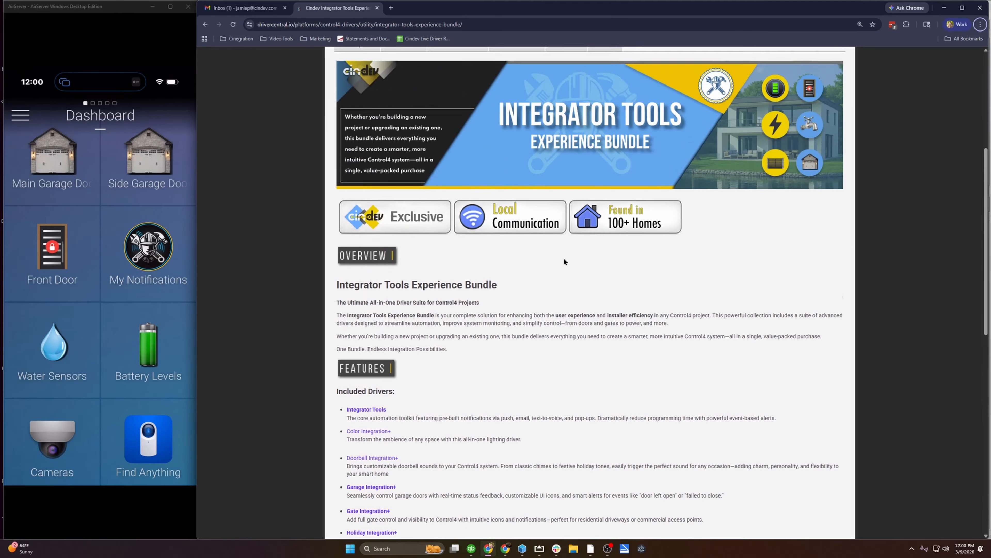
scroll(564, 261, "up", 1)
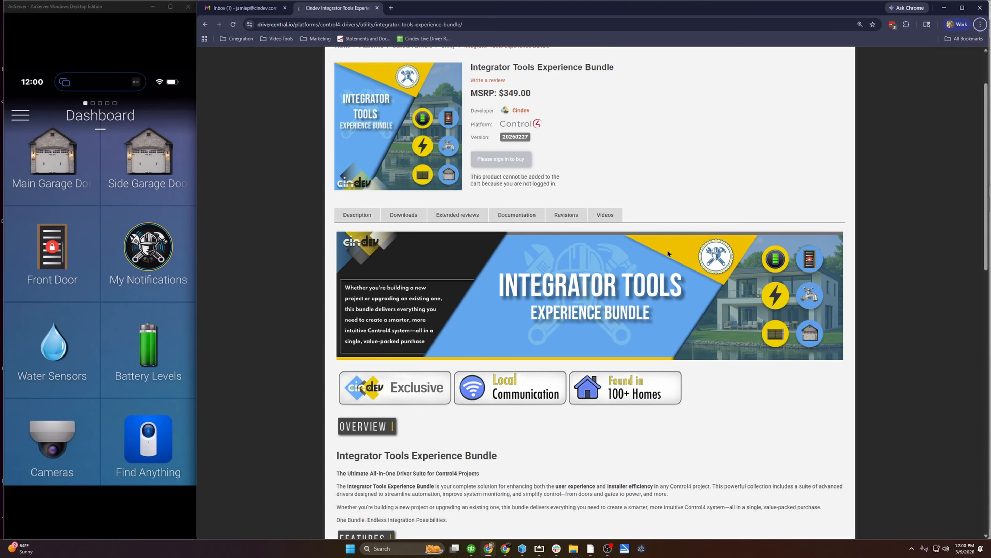
Go back to the Cindev Driver Bundle page, examine its driver categories, and return to Composer Pro.
key("alt+Left")
scroll(470, 206, "down", 4)
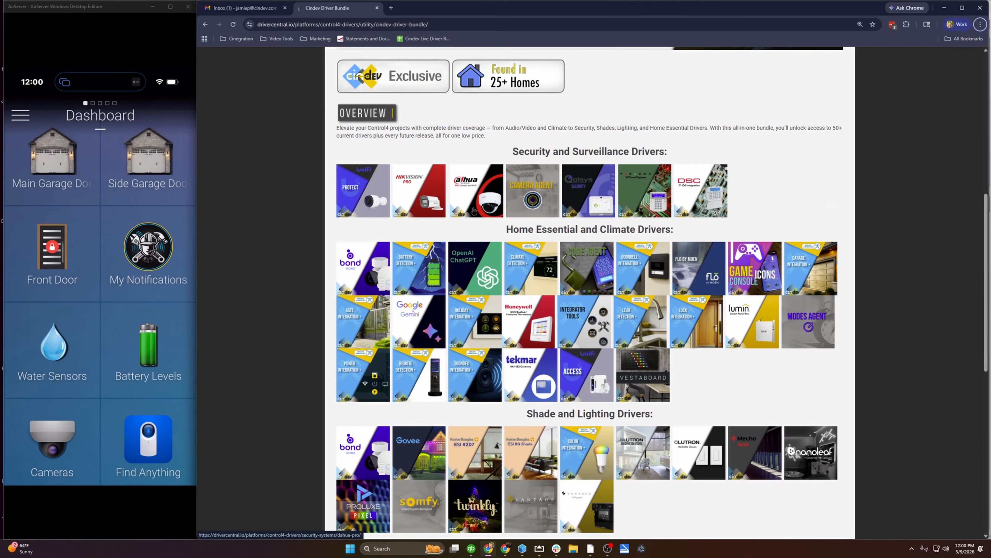
scroll(473, 212, "down", 1)
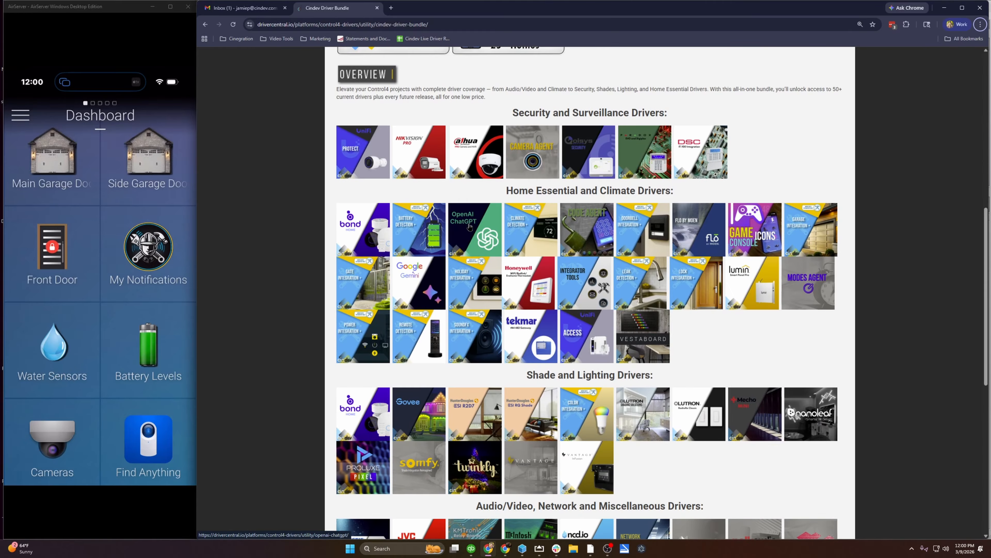
scroll(471, 226, "down", 1)
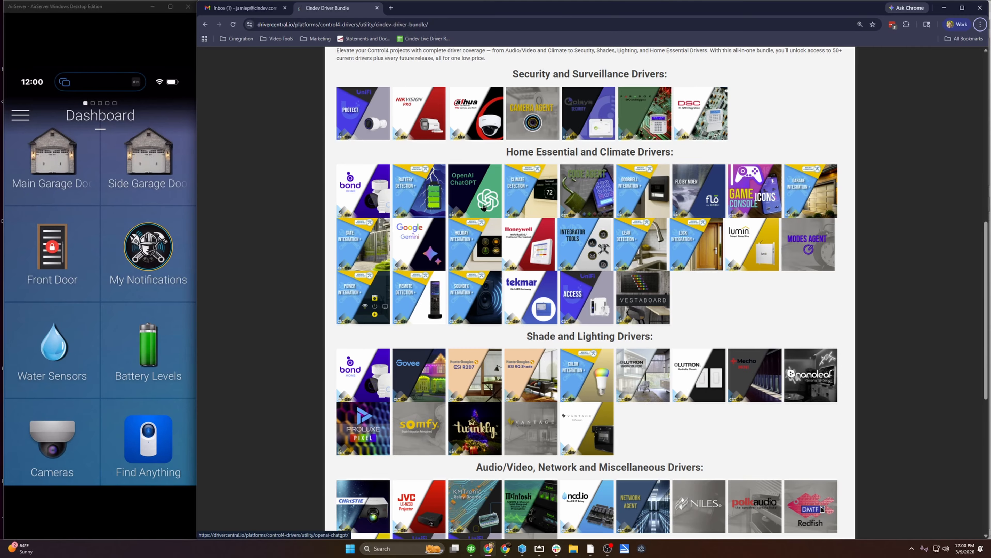
scroll(468, 288, "down", 2)
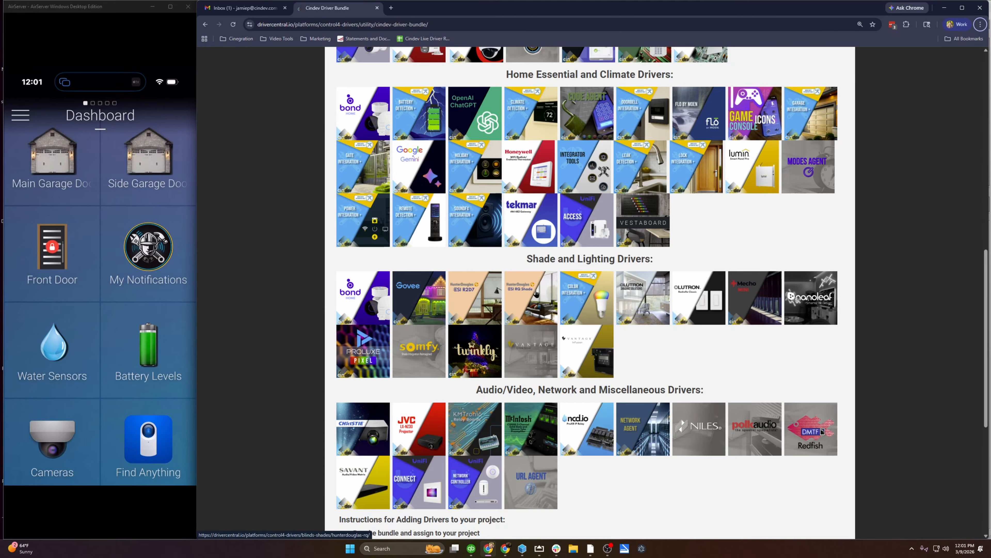
left_click(522, 549)
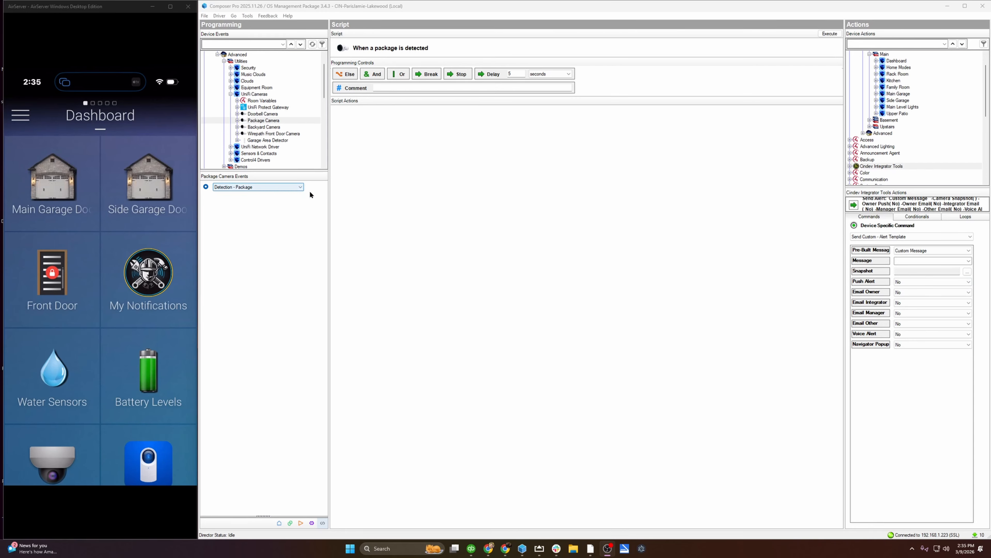
Enter a custom alert message that addresses the family by surname and says "A package is at your door.".
left_click(902, 260)
type("At")
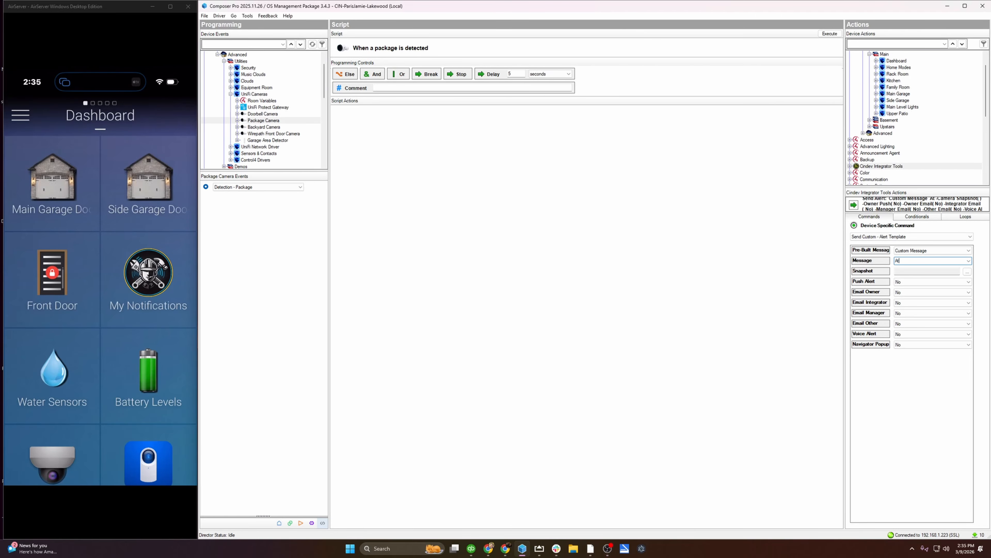
type("tention Smith ")
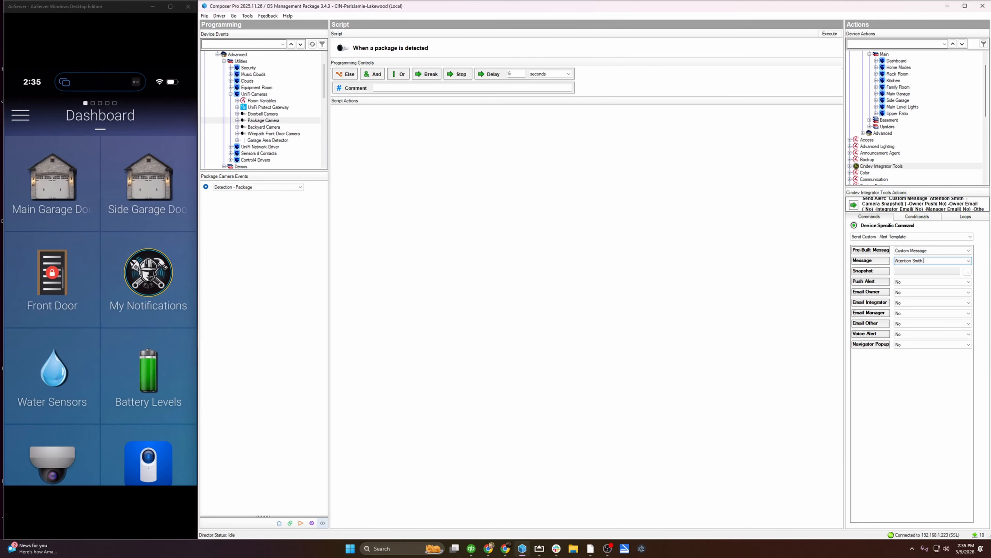
type("Family. ")
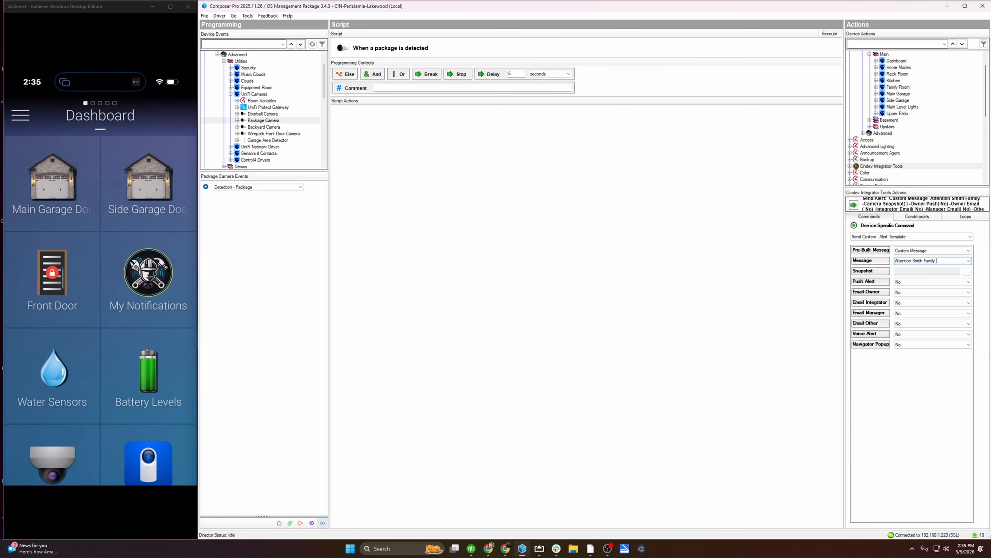
type(" A packag")
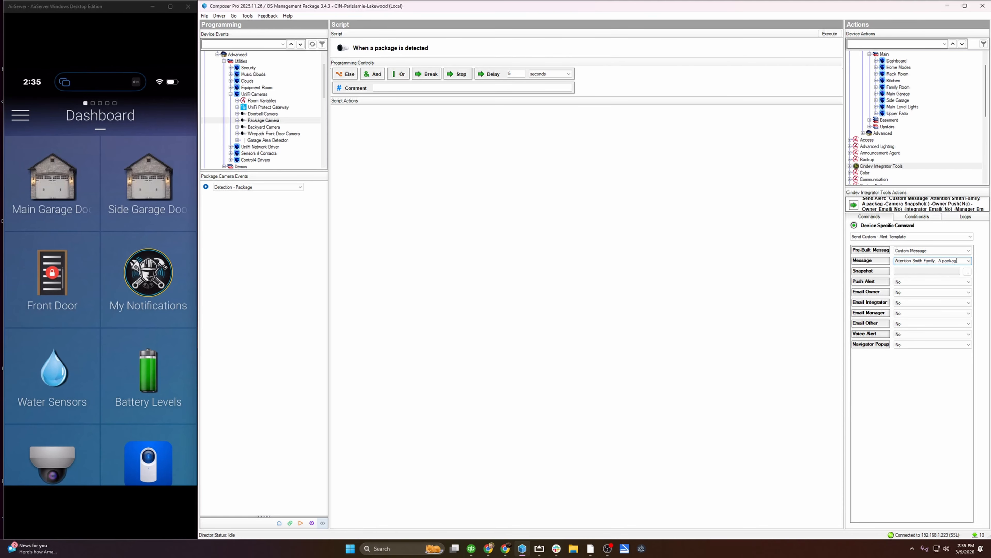
type("e is at your")
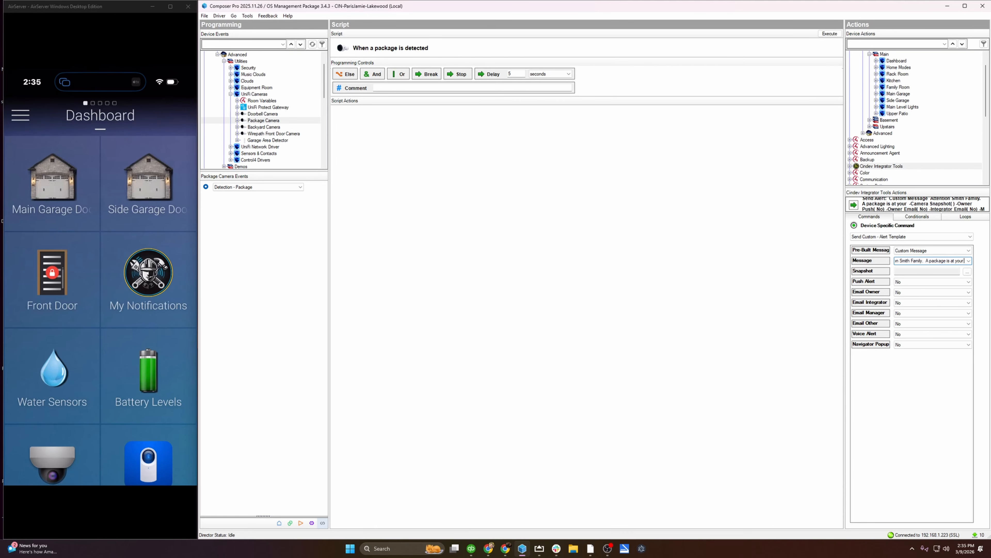
type(" door.")
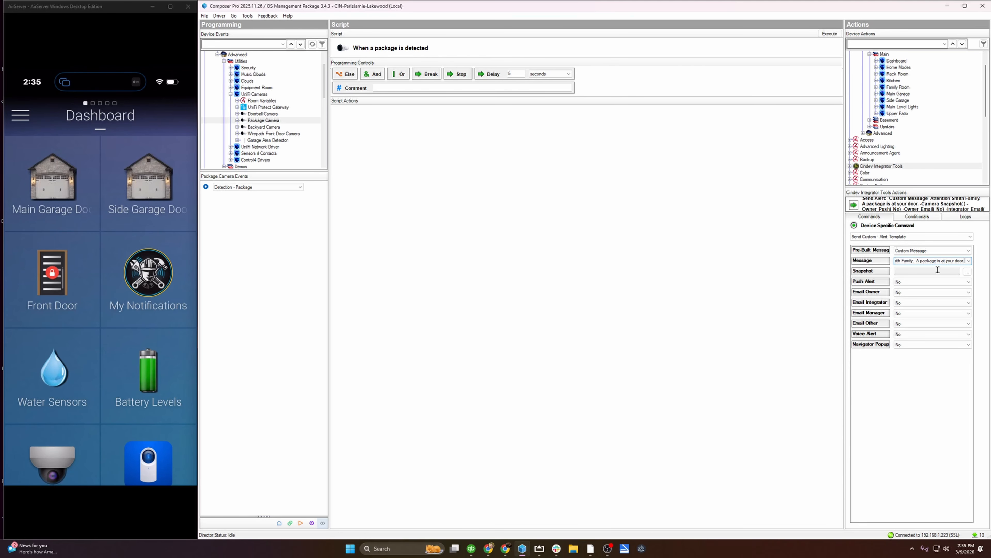
Attach the Package Camera as the custom alert's snapshot.
left_click(967, 271)
left_click(592, 291)
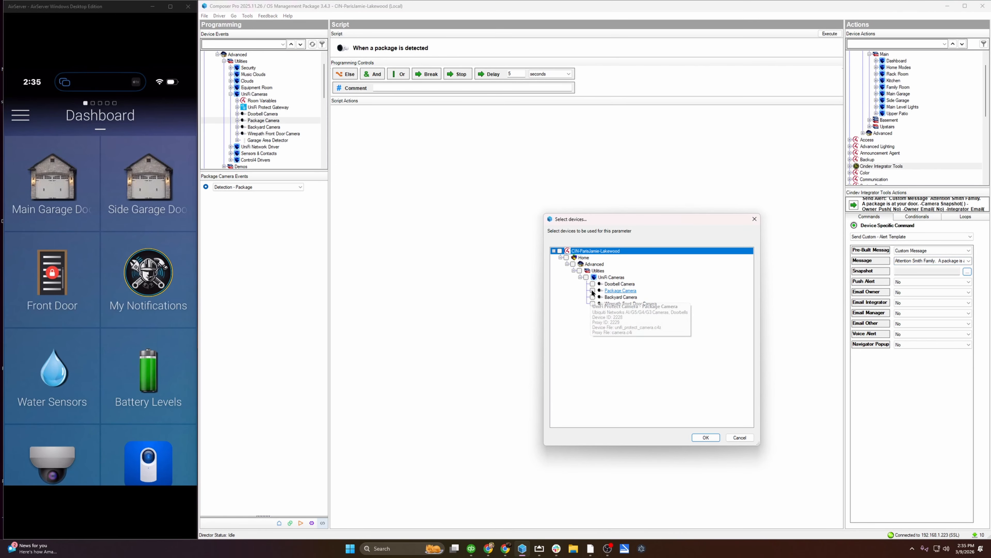
left_click(705, 437)
Set Push Alert and Voice Alert to Yes for the custom alert, with Email Owner kept at No.
left_click(916, 284)
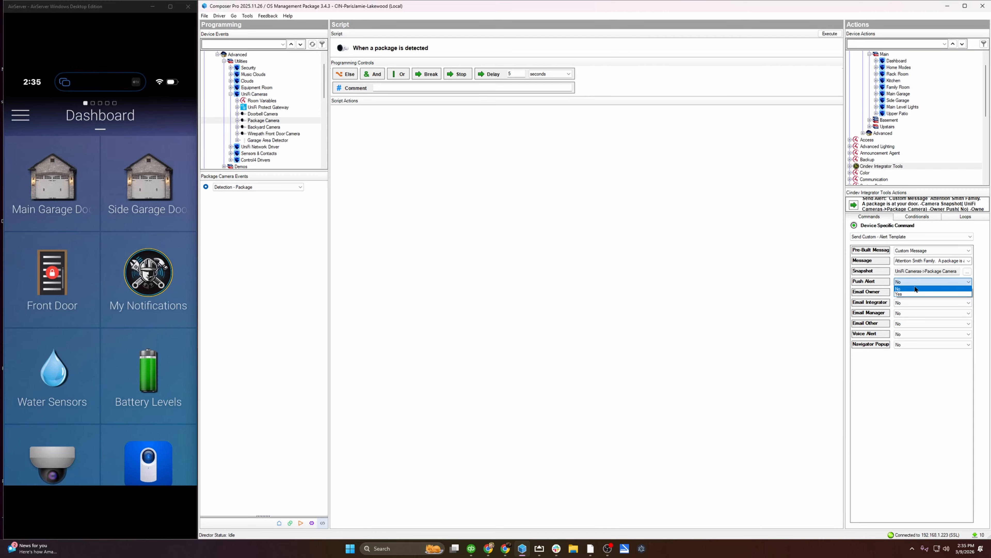
left_click(911, 293)
left_click(911, 293)
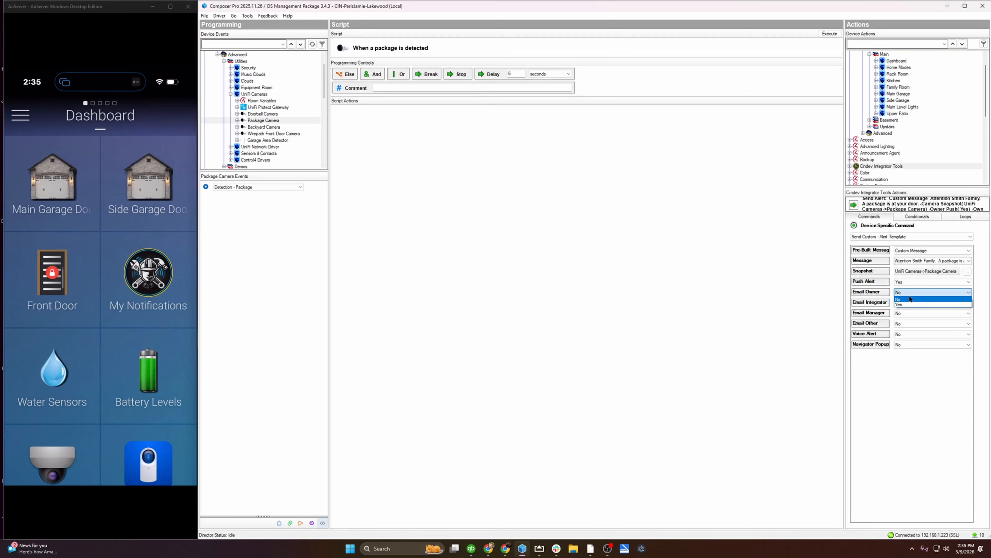
left_click(911, 299)
left_click(915, 332)
left_click(911, 346)
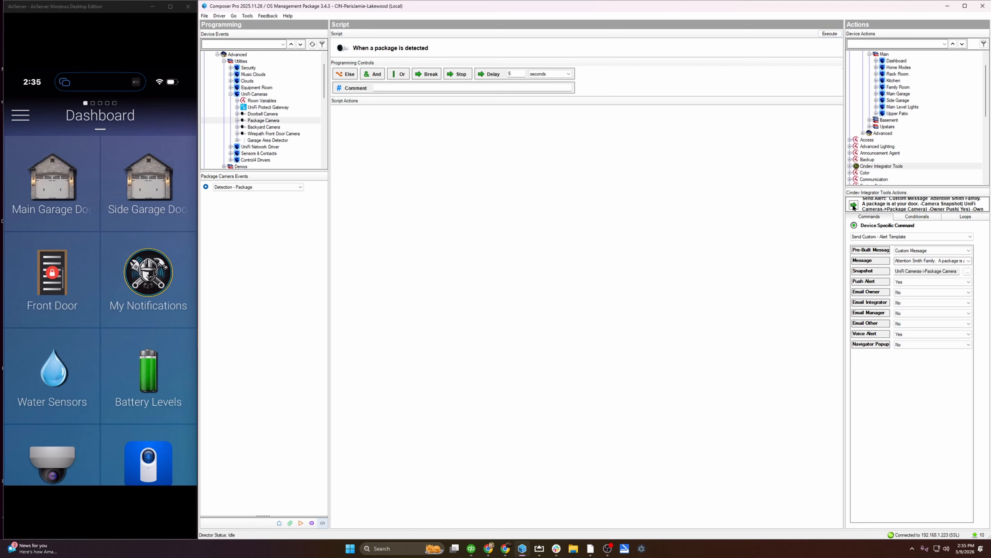
Add the custom alert to the Package Camera's package detection script and execute the script to test it.
left_click_drag(853, 207, 744, 208)
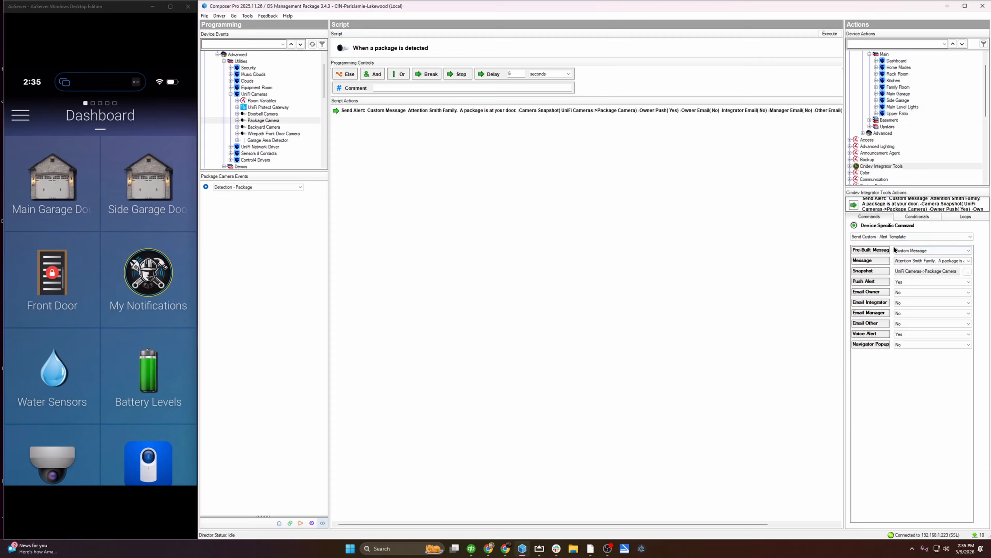
left_click(830, 35)
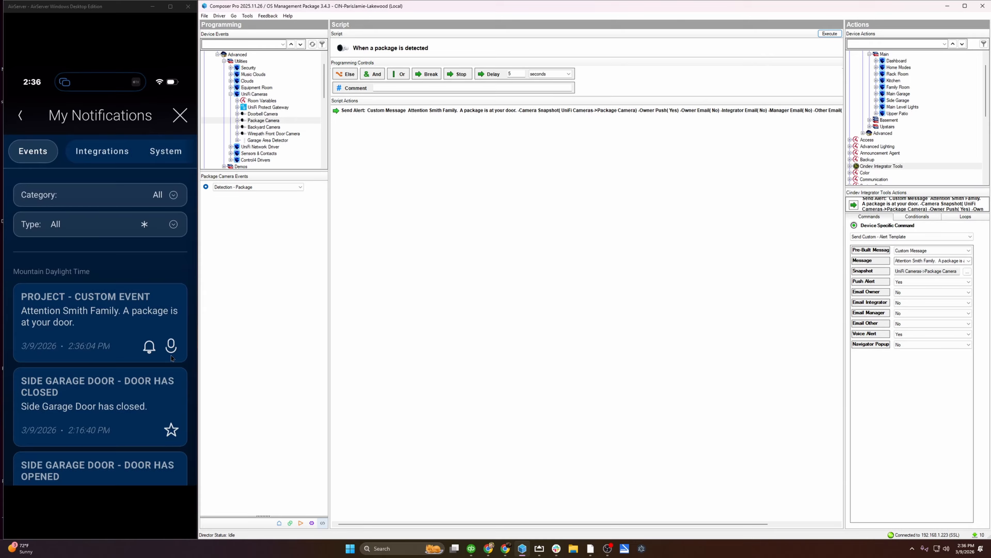
Examine the parameters of the Send Custom - Push Alert and Send Custom - Email Alert commands.
left_click(913, 236)
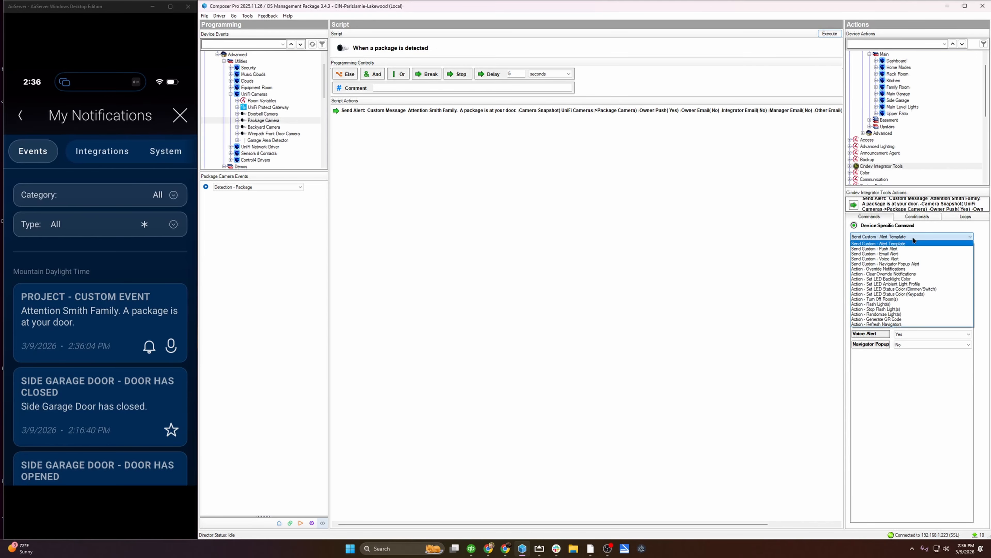
left_click(912, 249)
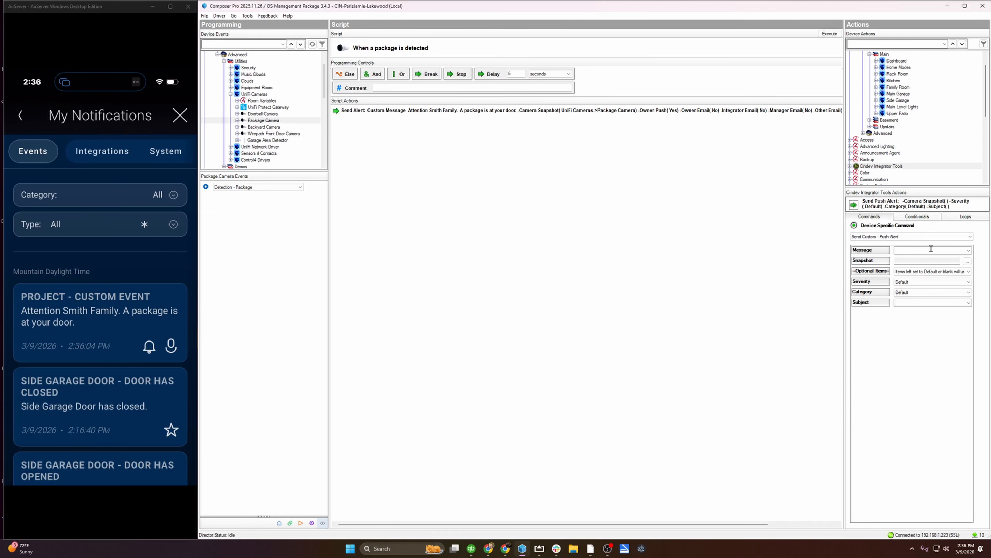
left_click(911, 236)
left_click(909, 255)
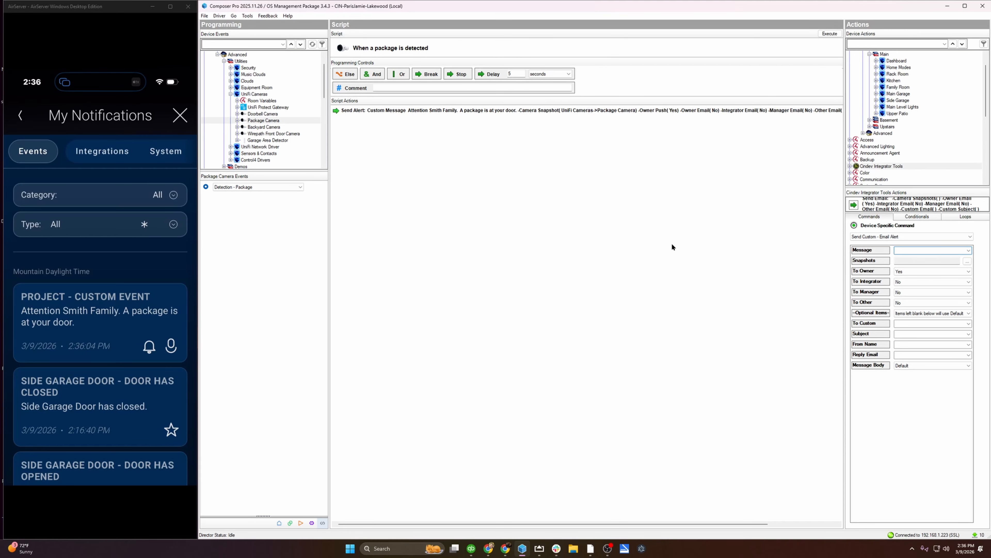
Delete the custom alert action from the Package Camera's package detection script.
left_click(494, 114)
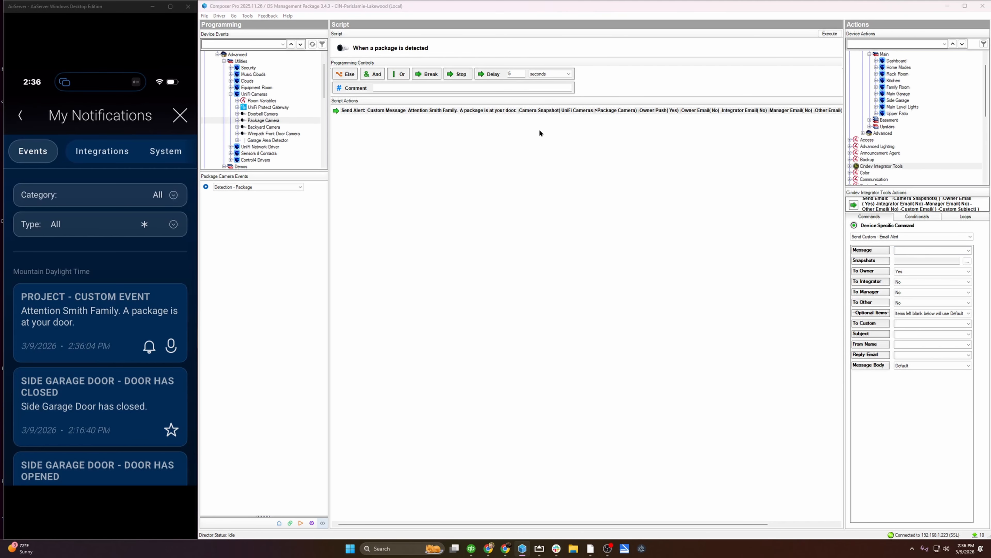
key("Delete")
left_click(523, 308)
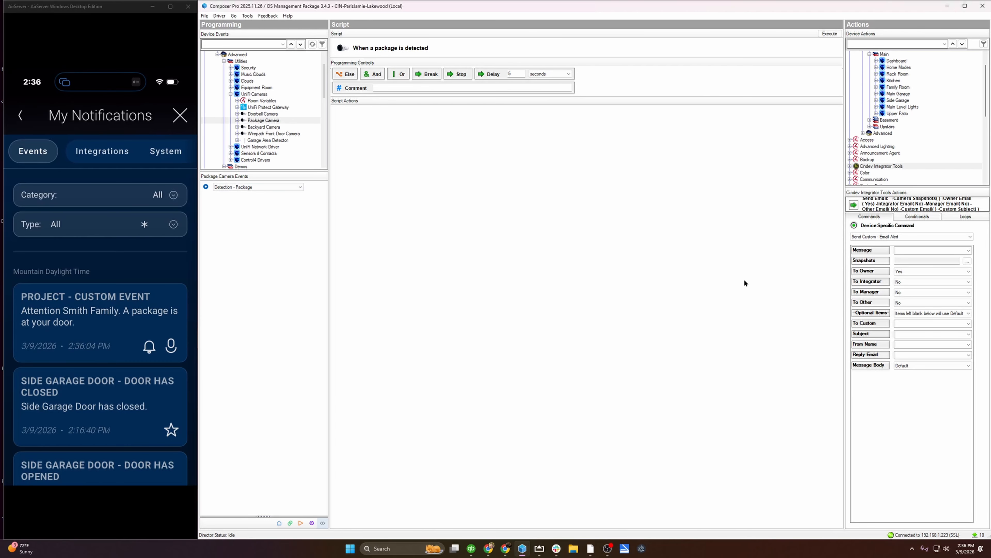
Set the custom email alert's message to "Attention your house is in alarm." and attach snapshots from all UniFi Cameras.
left_click(903, 251)
type("Attention y")
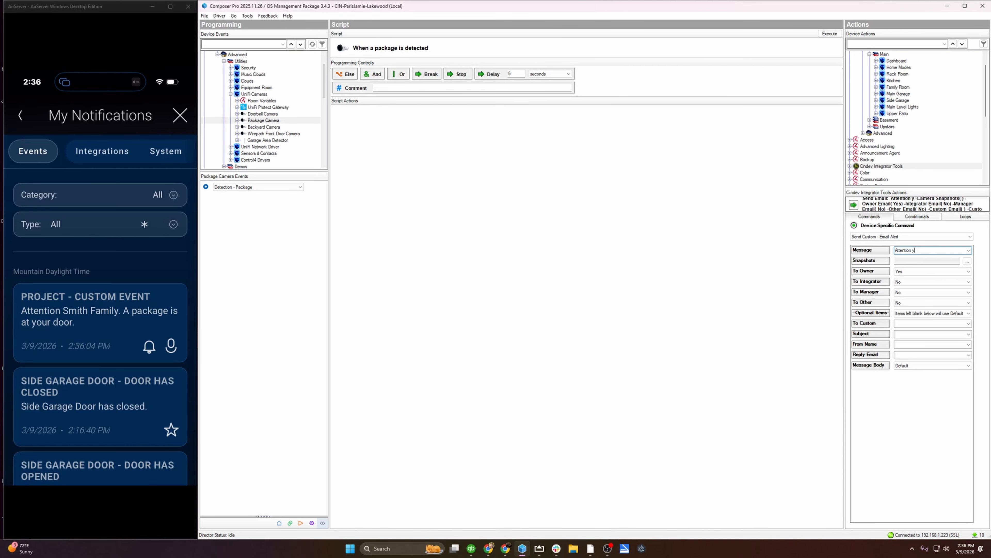
type("our house is in")
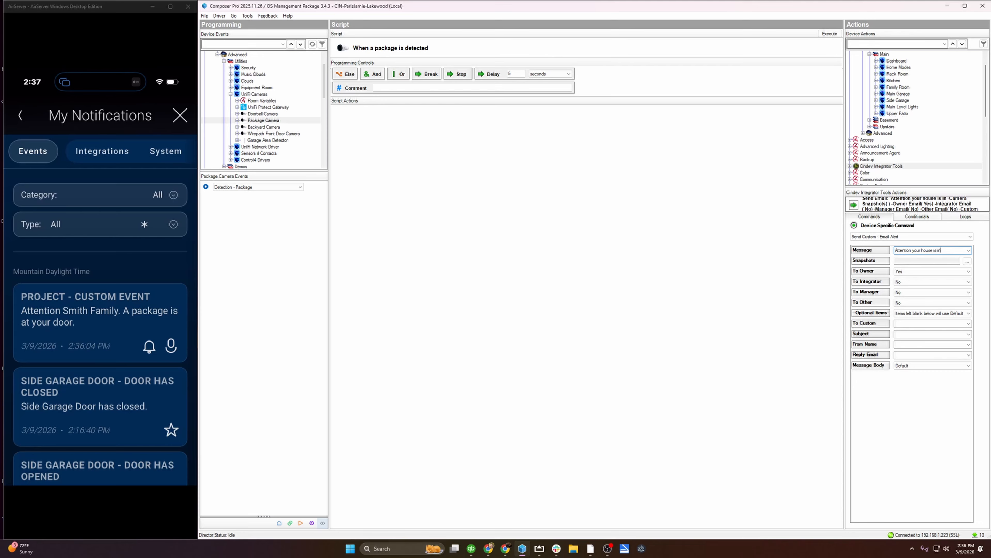
type(" alarm.")
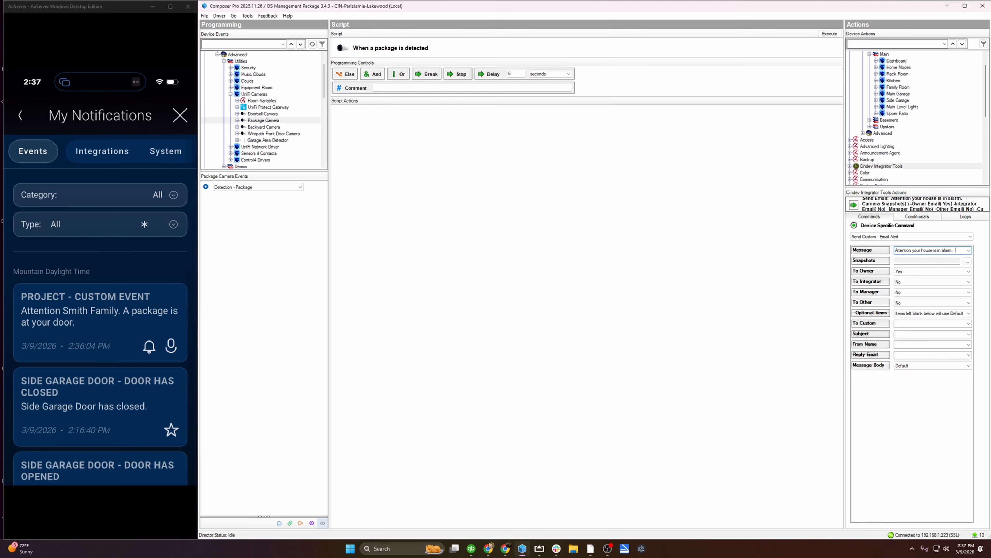
left_click(967, 261)
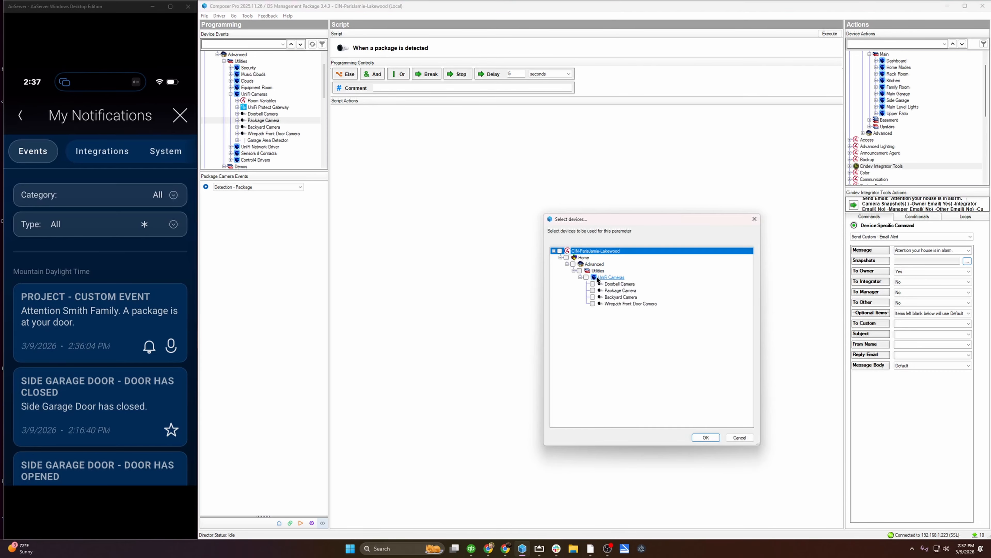
left_click(586, 278)
left_click(706, 437)
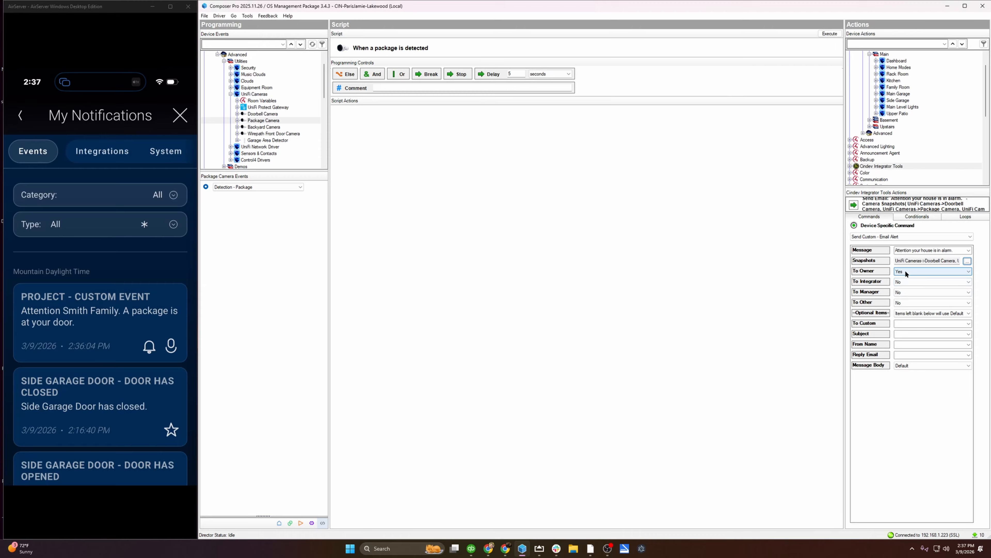
Add the email alert to the package detection script and test it by executing the script and checking the received email in Gmail.
left_click(853, 205)
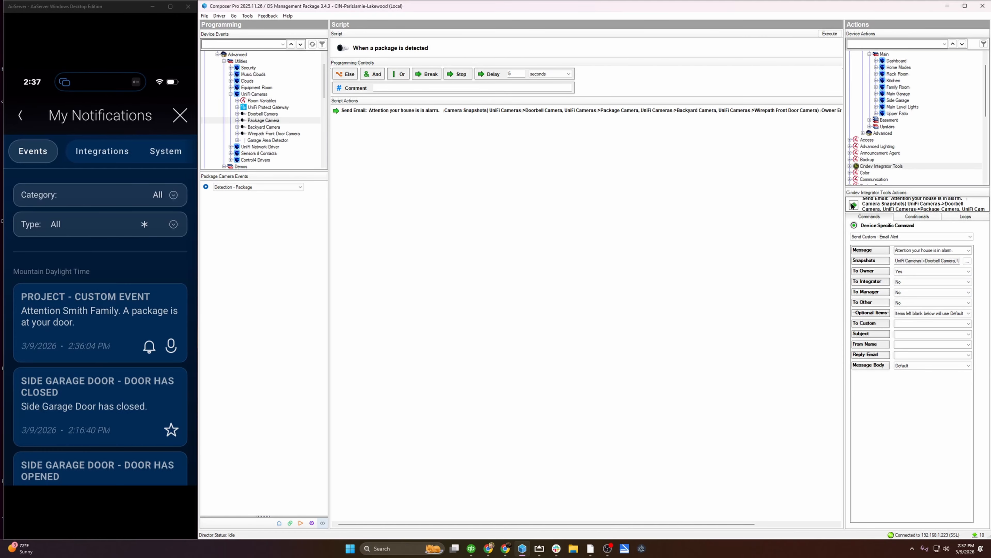
left_click(826, 36)
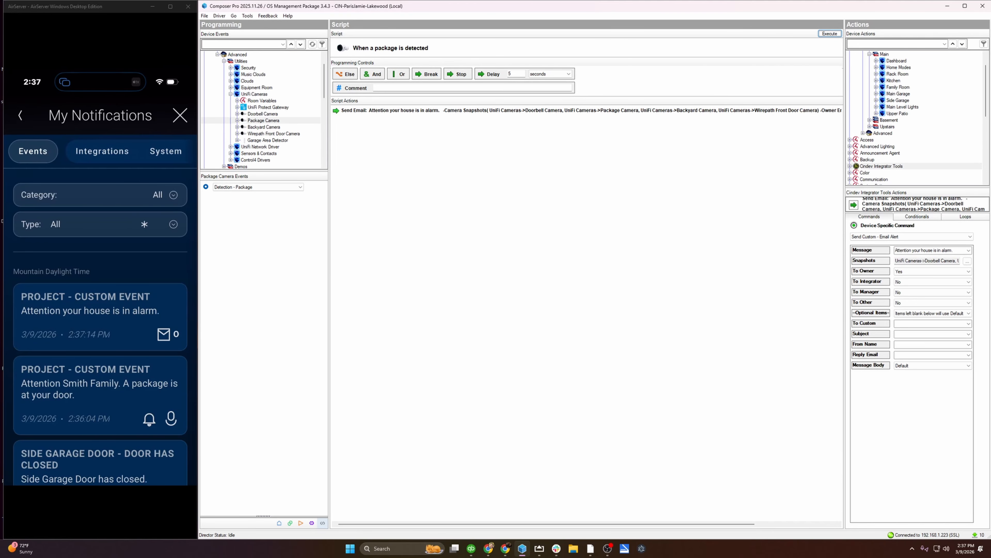
key("alt+Tab")
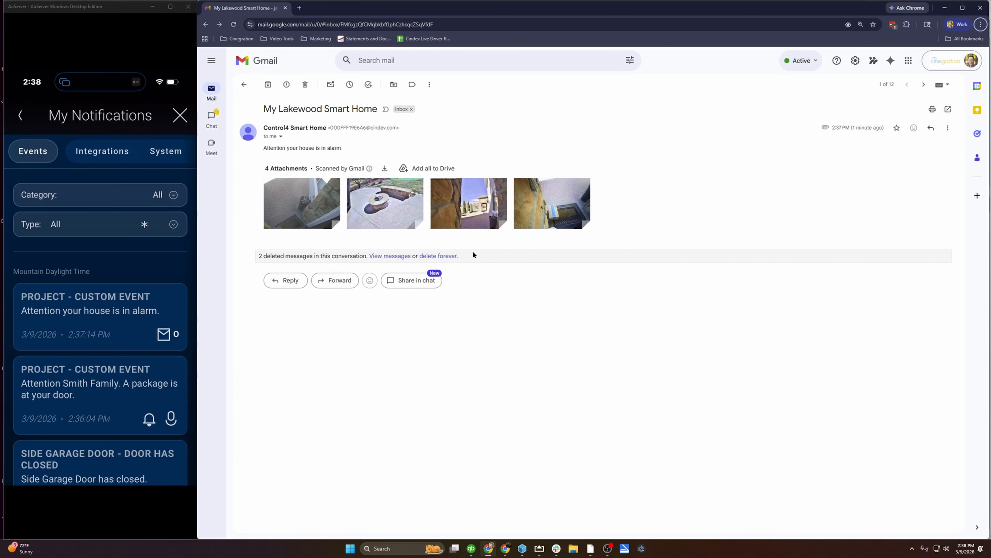
key("alt+Tab")
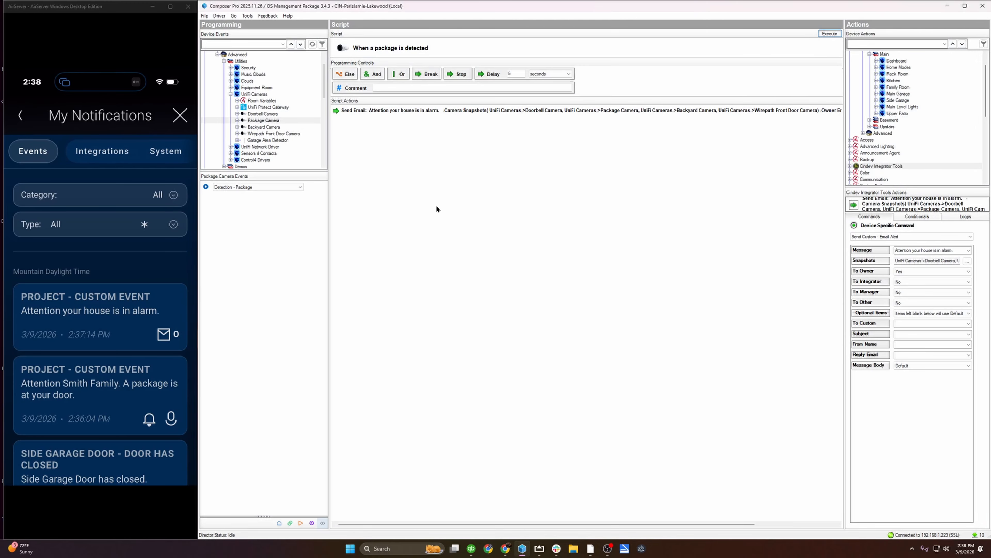
Examine the parameters of the Send Custom - Voice Alert and Navigator Popup Alert commands, including the voice alert's Announcement options.
left_click(907, 235)
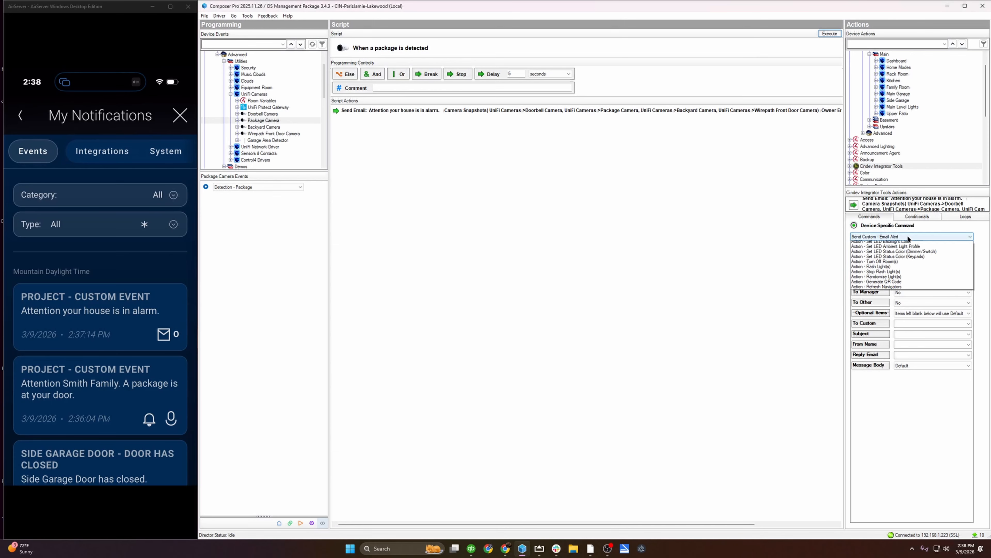
left_click(904, 259)
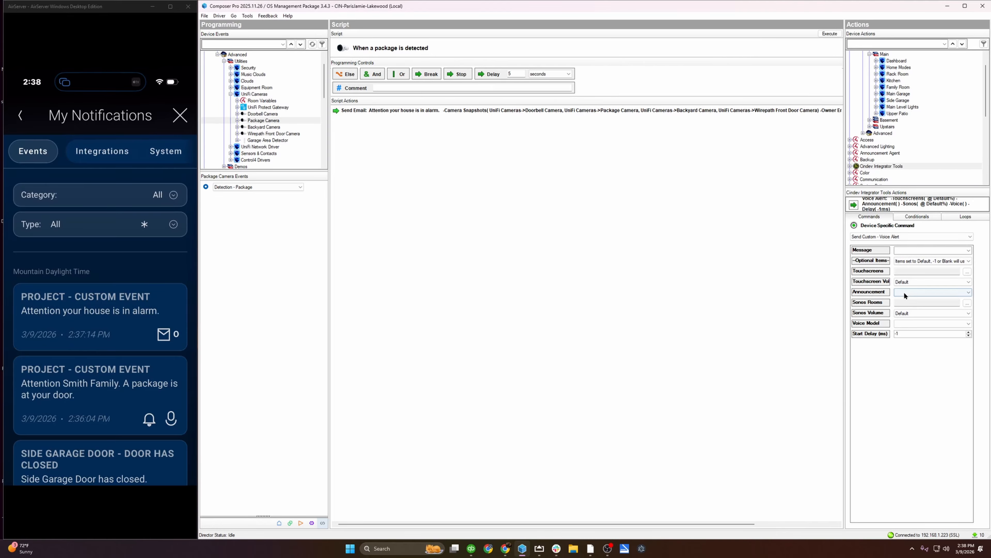
left_click(964, 294)
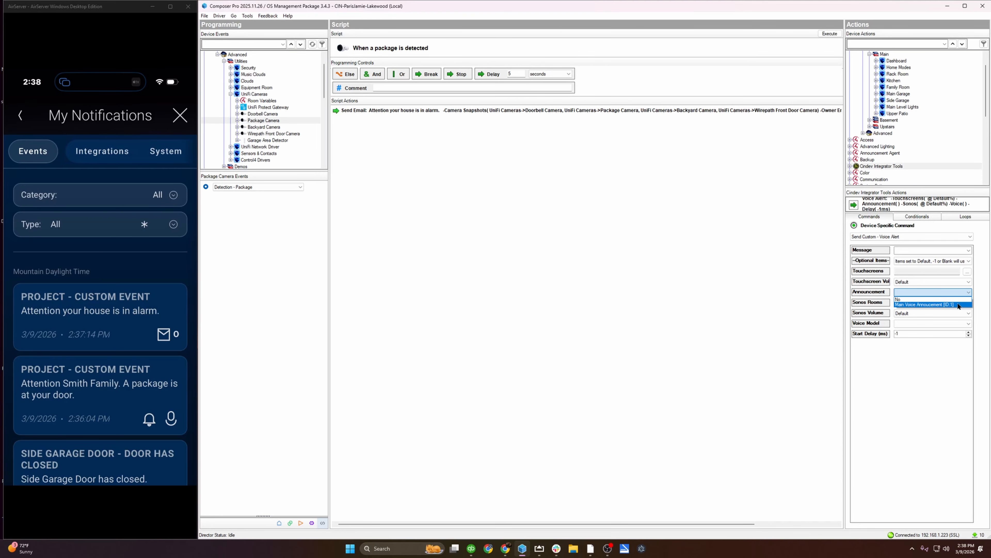
left_click(813, 292)
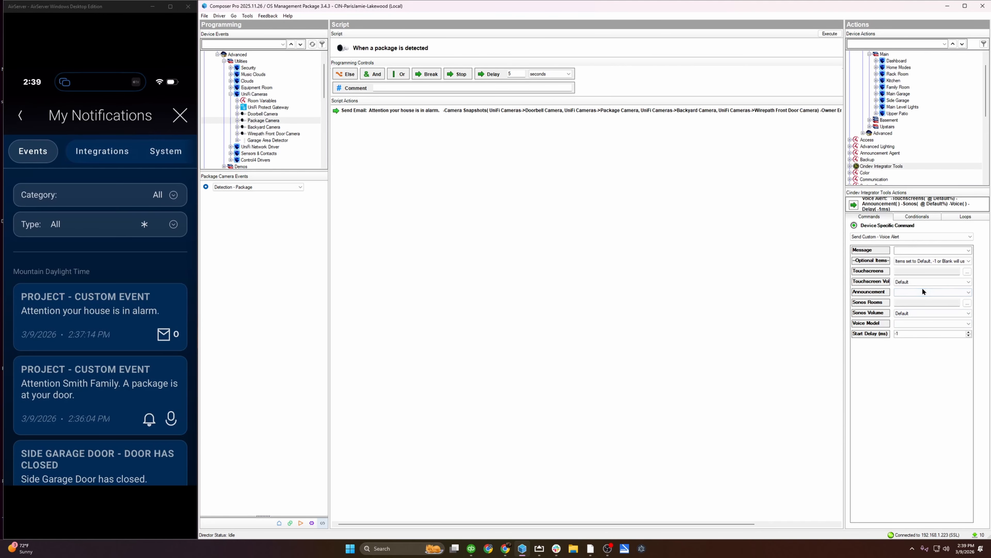
left_click(935, 293)
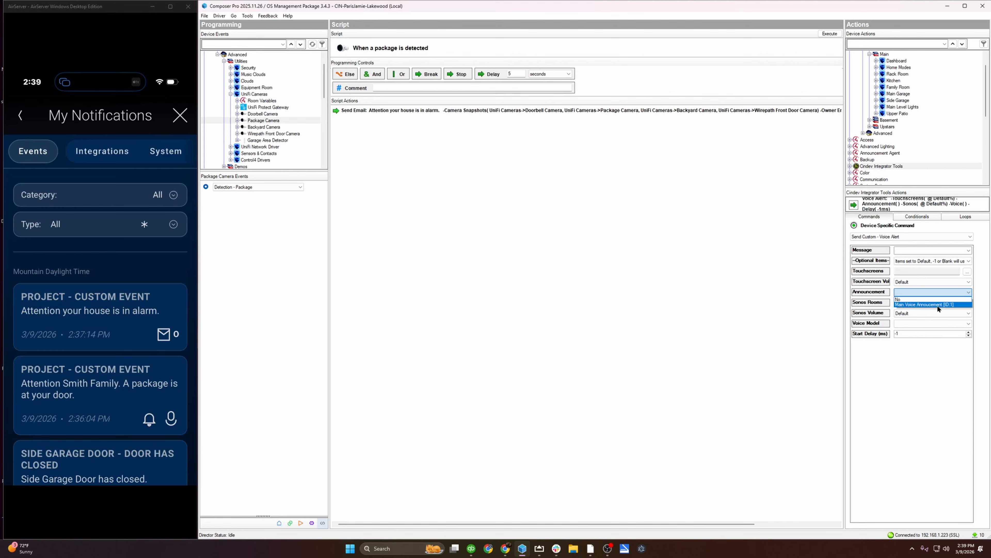
left_click(841, 280)
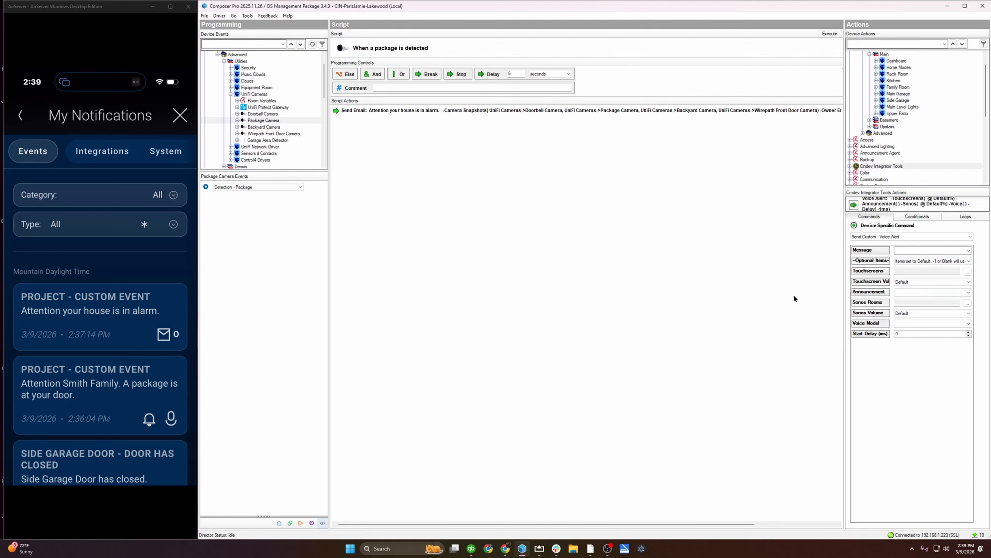
left_click(903, 237)
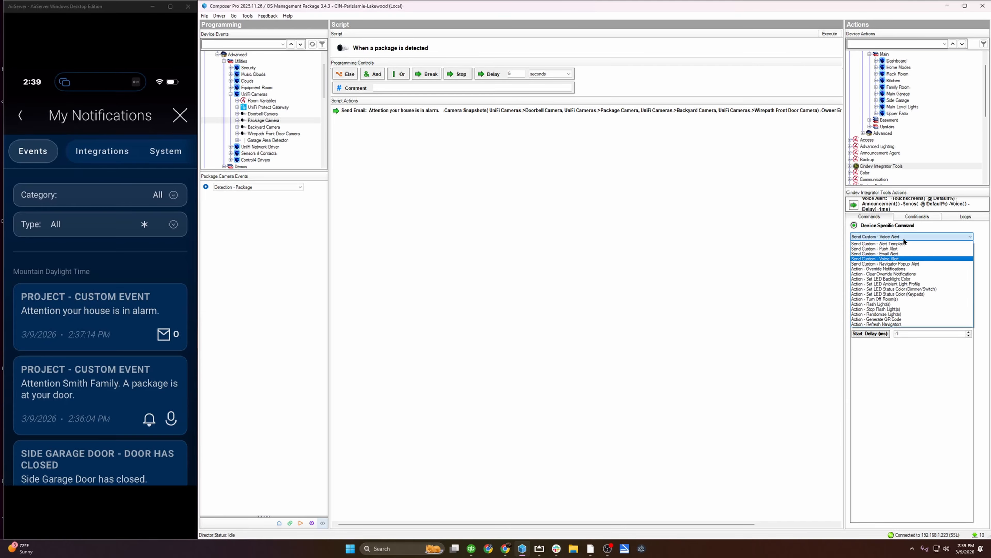
left_click(904, 264)
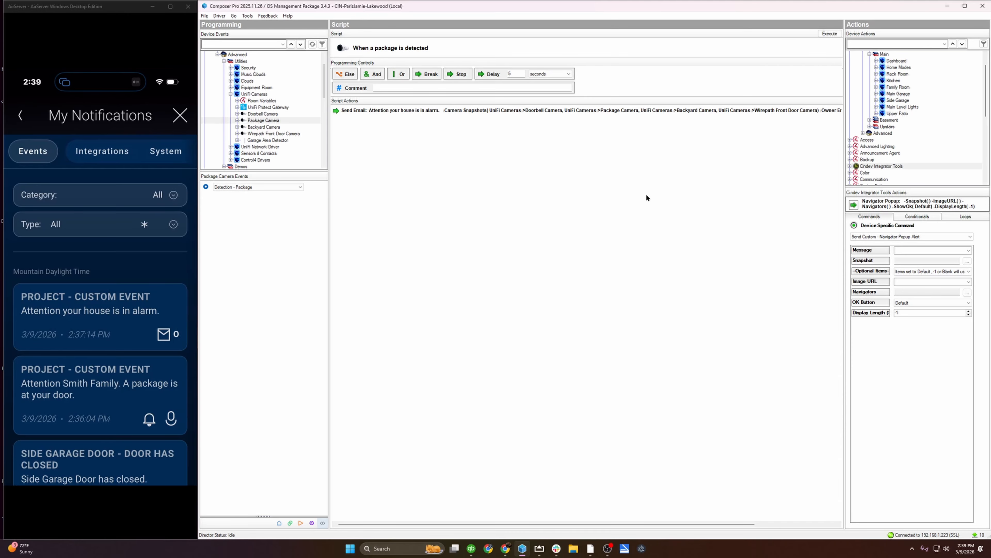
Delete the email alert action from the package detection script.
left_click(460, 112)
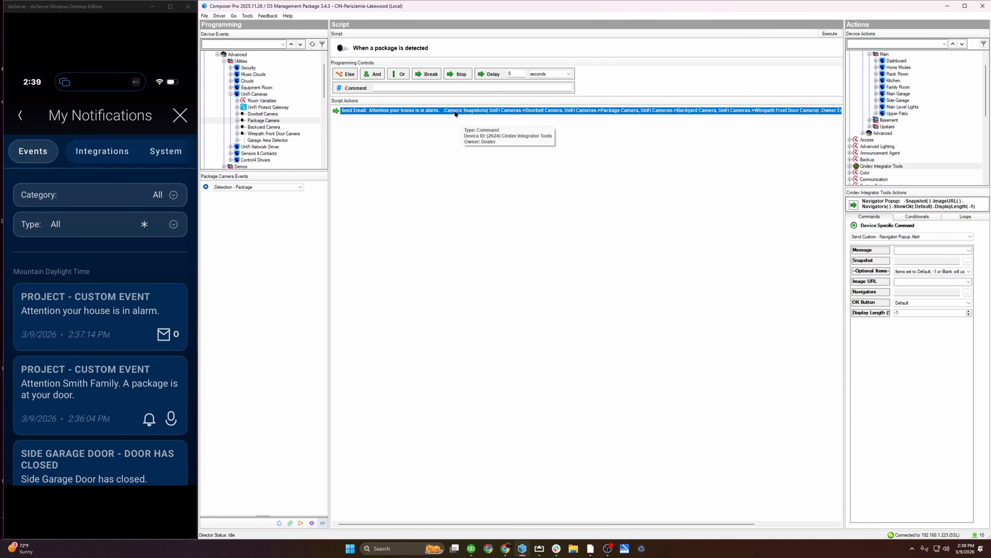
key("Delete")
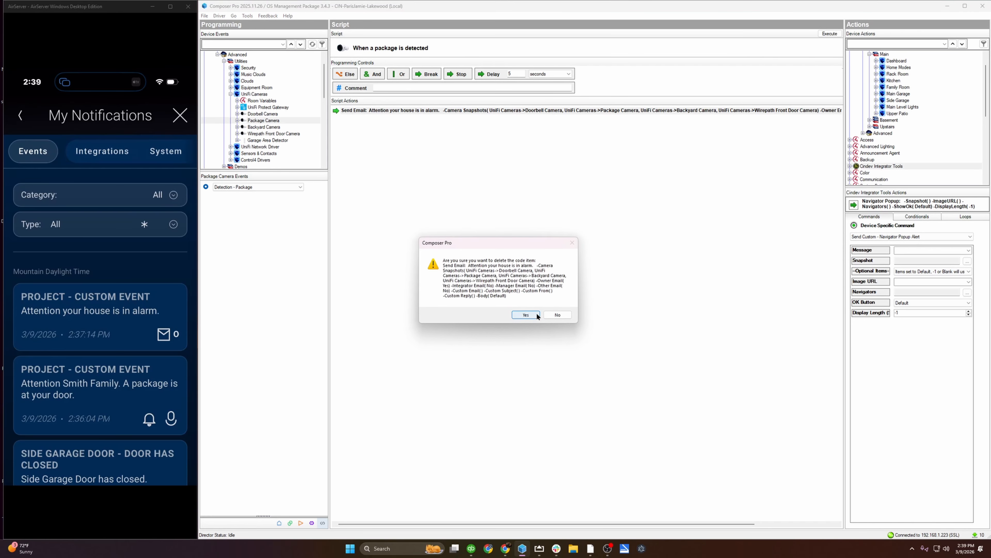
left_click(535, 316)
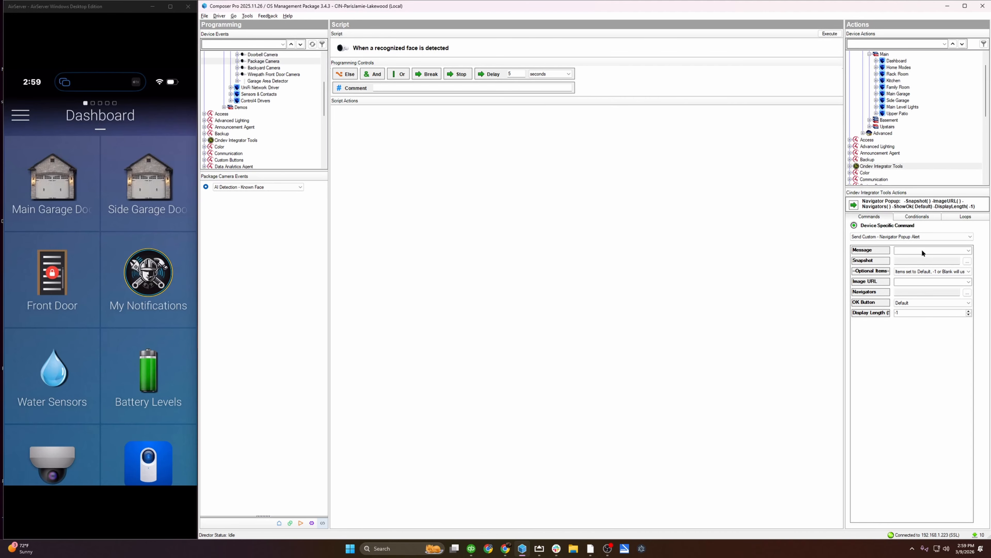
Choose the Override Notifications action and open the 4hr Mute Notifications press event under the All Rooms - Custom Triggers custom buttons.
left_click(926, 237)
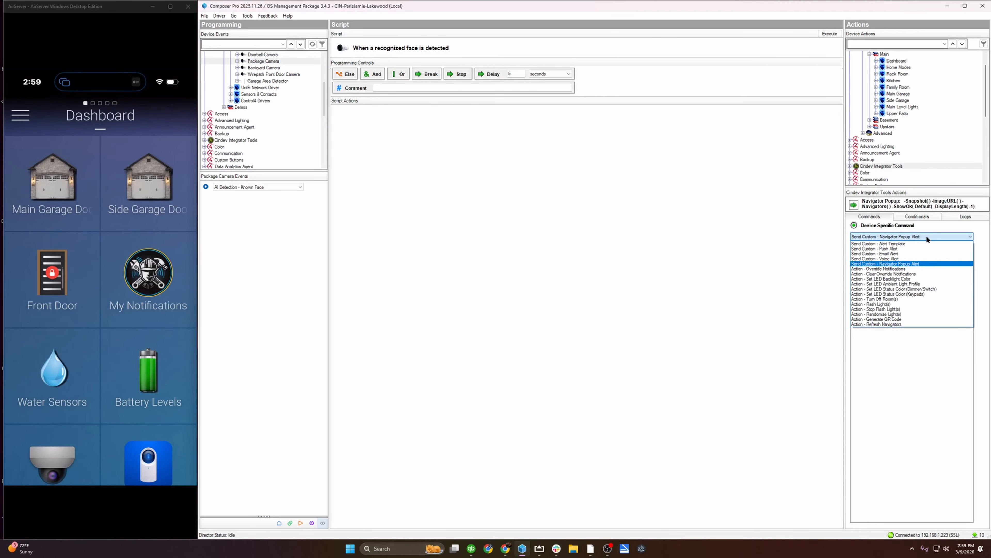
left_click(918, 269)
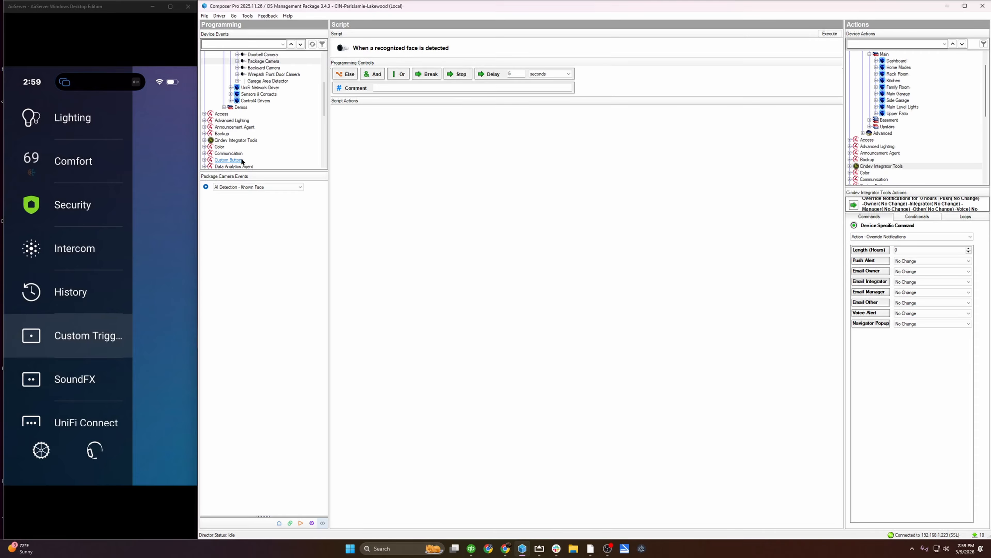
left_click(254, 161)
left_click(255, 197)
left_click(249, 204)
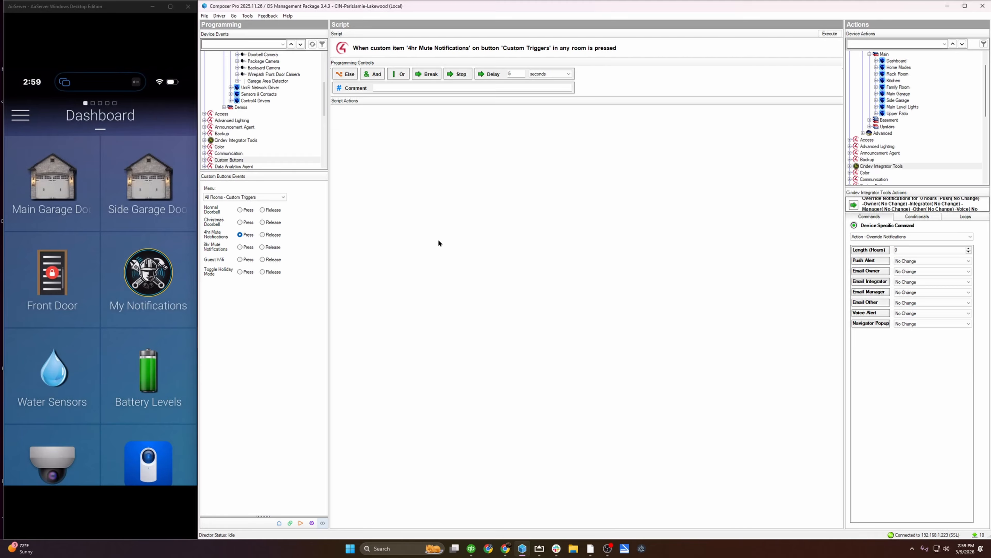
Set the notification override to 4 hours with Voice Alert disabled and add it to the 4hr Mute Notifications script.
left_click_drag(907, 251, 880, 249)
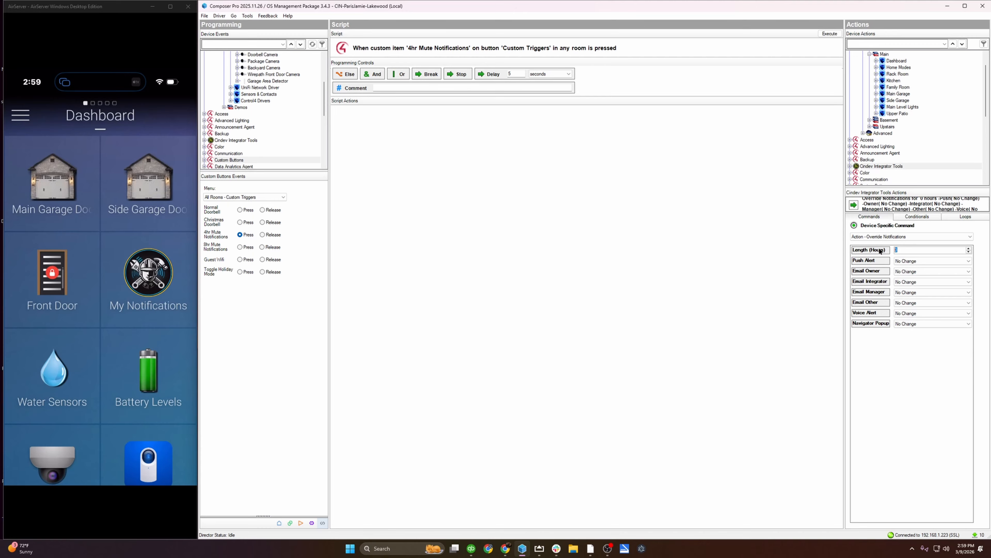
left_click(921, 312)
left_click(914, 329)
left_click_drag(852, 207, 698, 214)
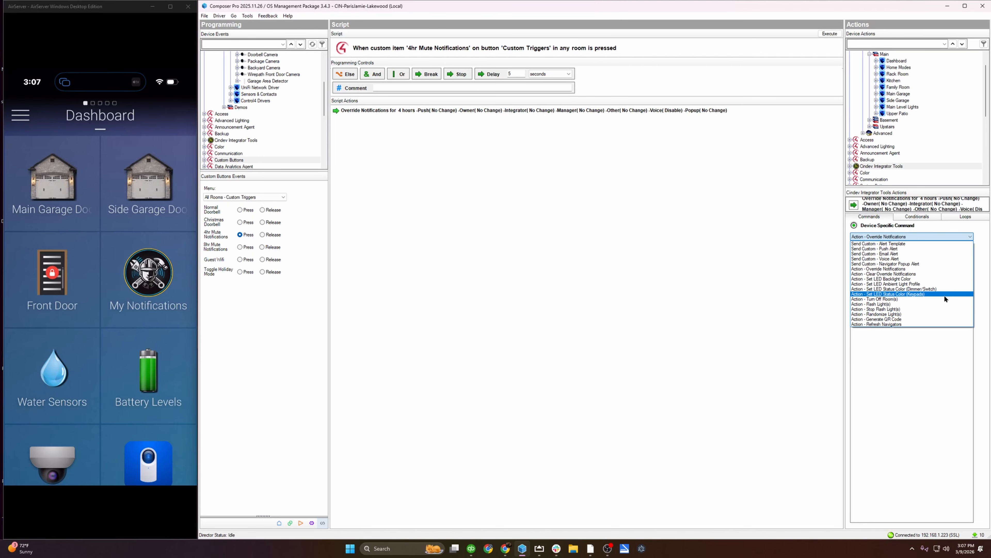
Choose the Turn Off Room(s) action and select all rooms on the Main floor for it.
left_click(928, 299)
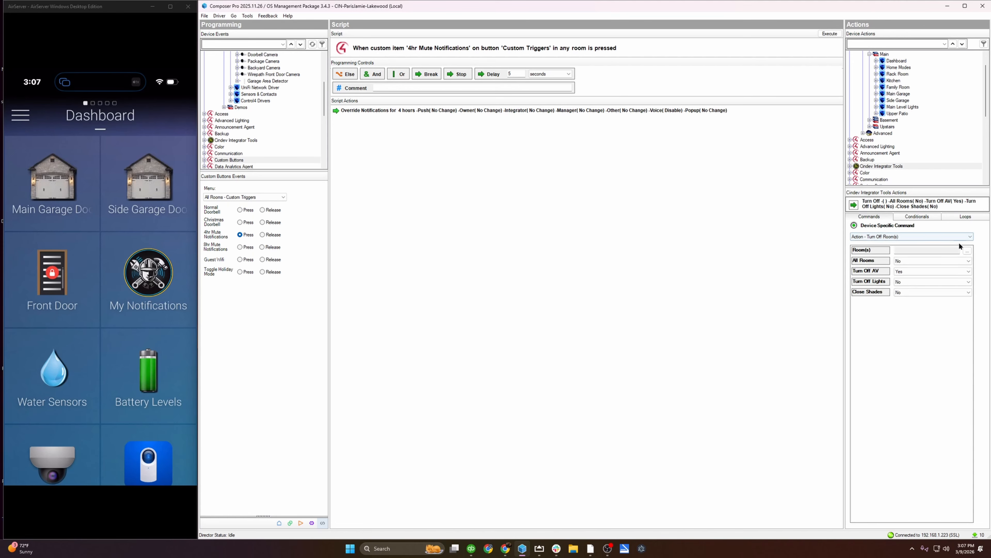
left_click(968, 250)
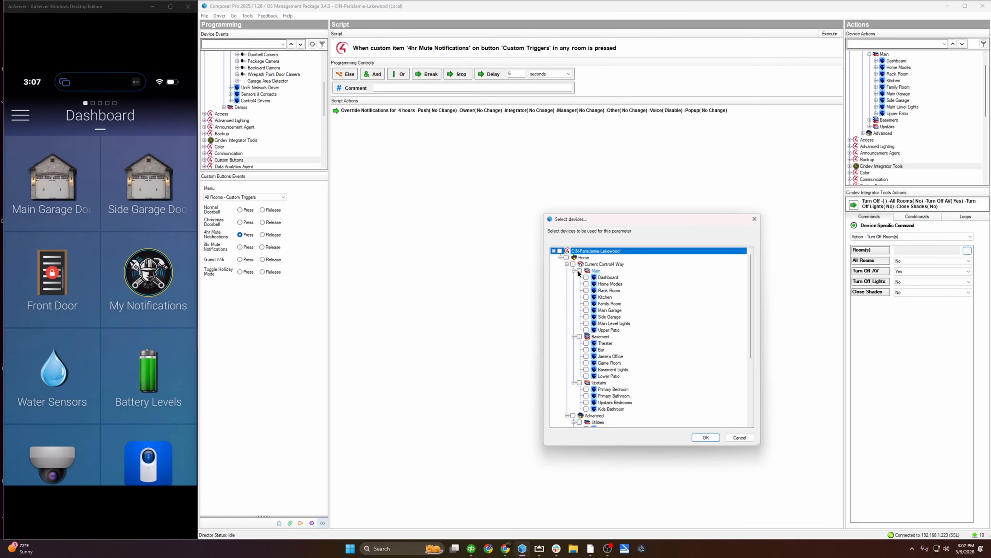
left_click(705, 437)
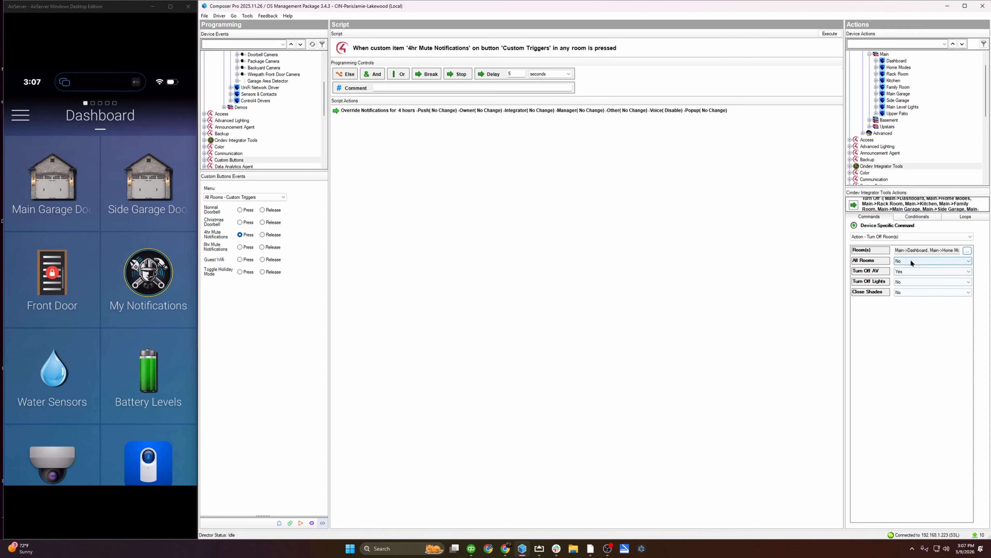
Set Turn Off Lights and Close Shades to Yes for the room-off action and add it to the script.
left_click(909, 282)
left_click(900, 293)
left_click(911, 291)
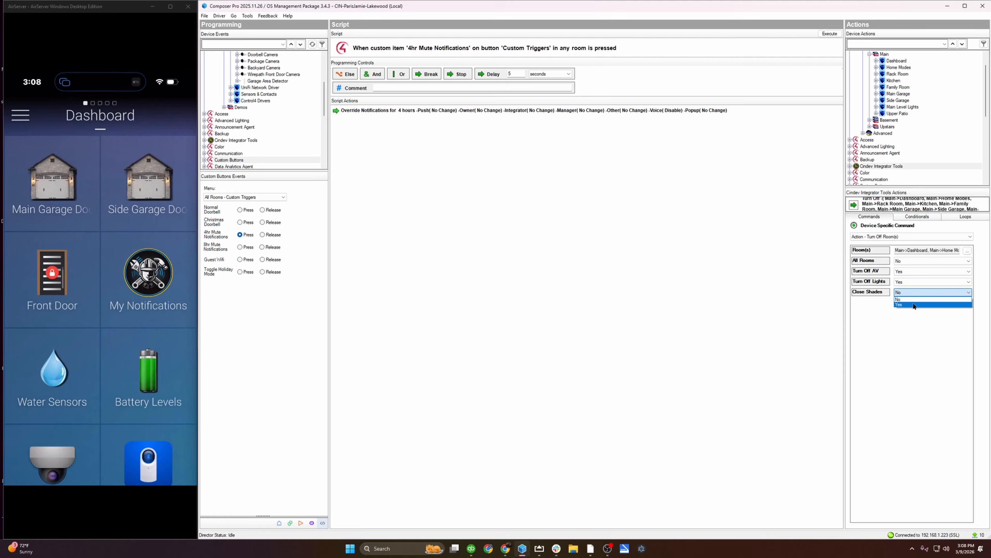
left_click(906, 305)
left_click_drag(855, 208, 649, 253)
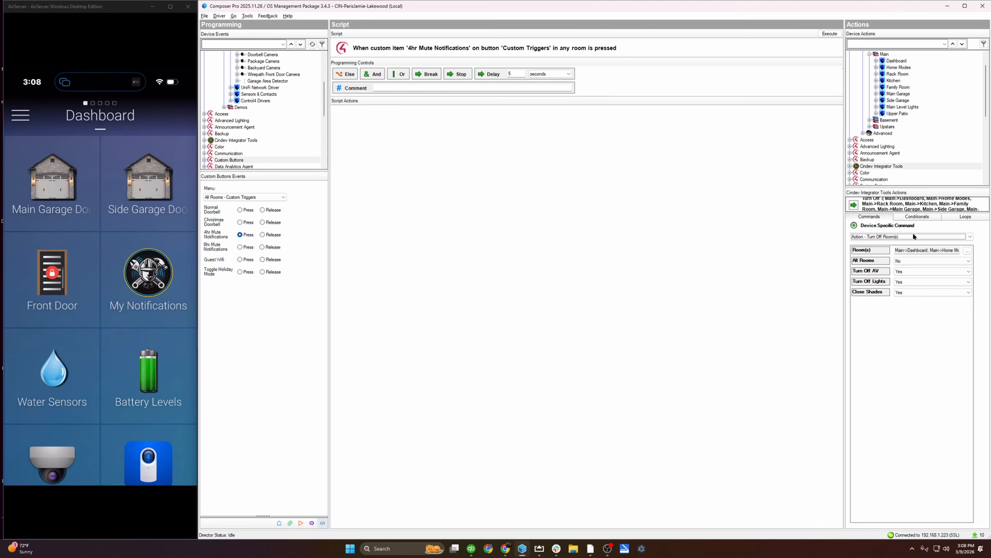
Choose the Flash Light(s) action and review its selectable lights and its interval setting.
left_click(913, 235)
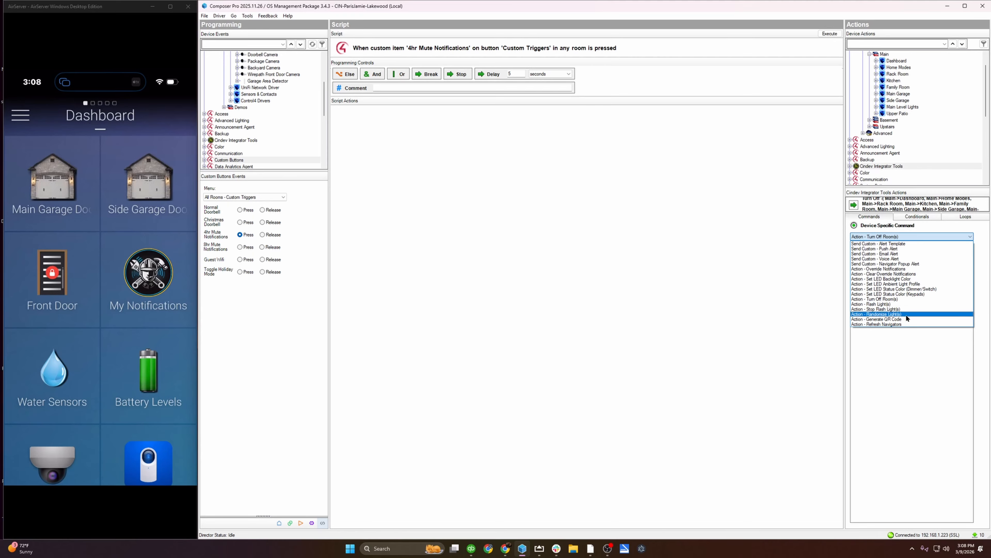
left_click(904, 304)
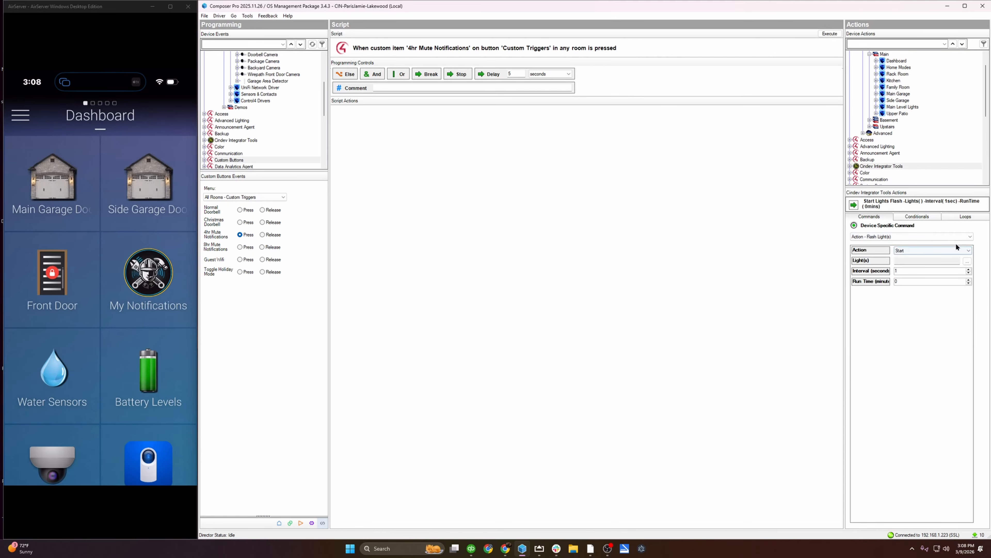
left_click(968, 261)
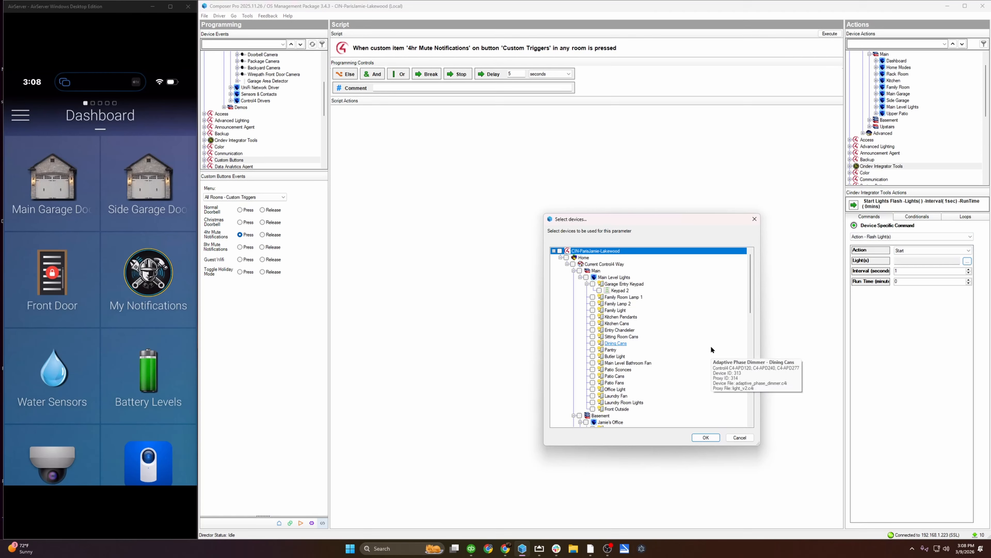
left_click(738, 437)
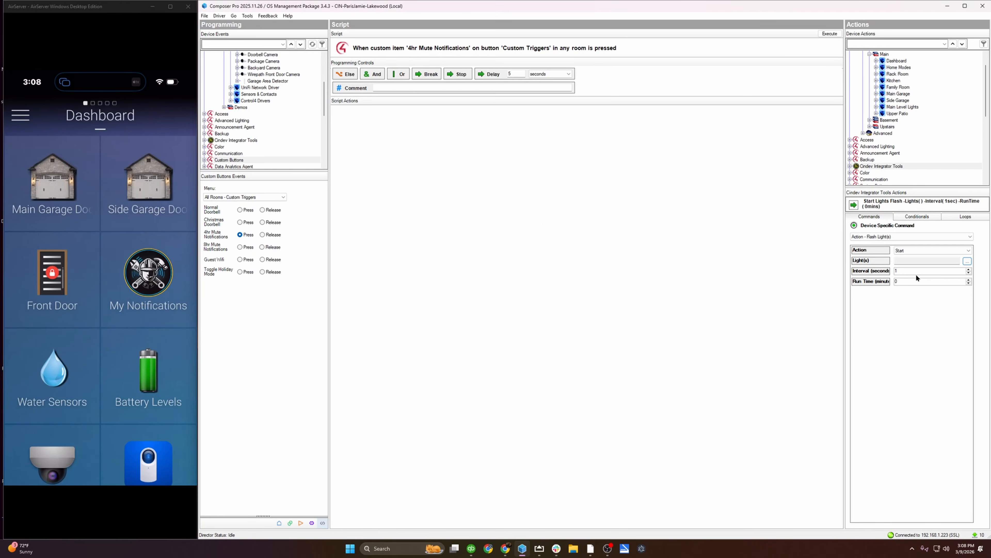
left_click(897, 271)
type("1")
left_click(904, 237)
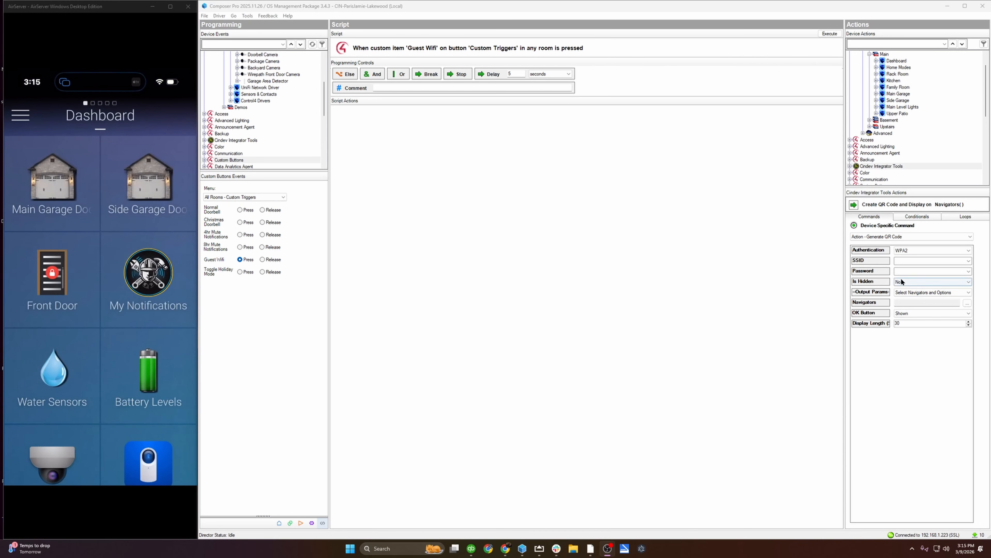
For the Generate QR Code action, set the SSID to Guest Wifi and enter the Wi-Fi password.
left_click(912, 260)
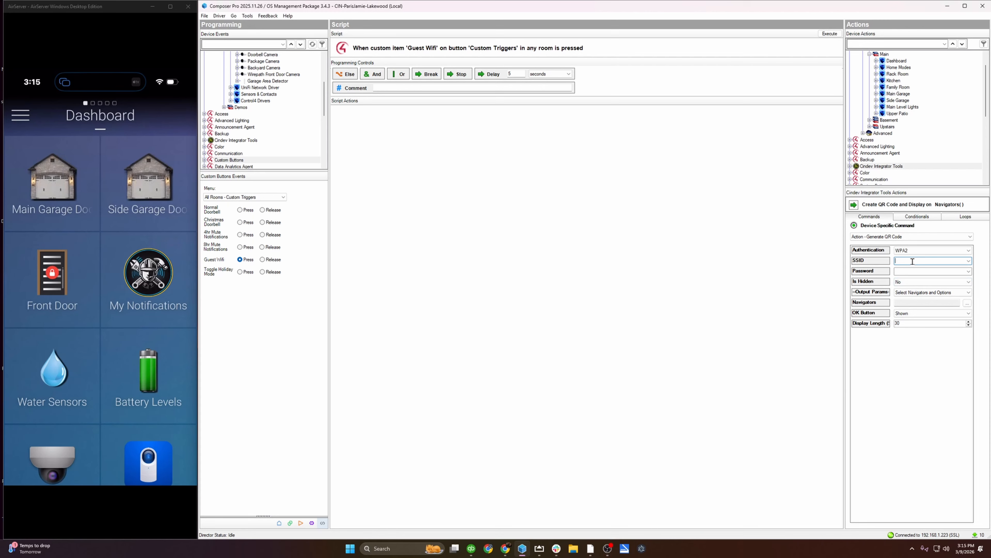
type("Guest Wifi")
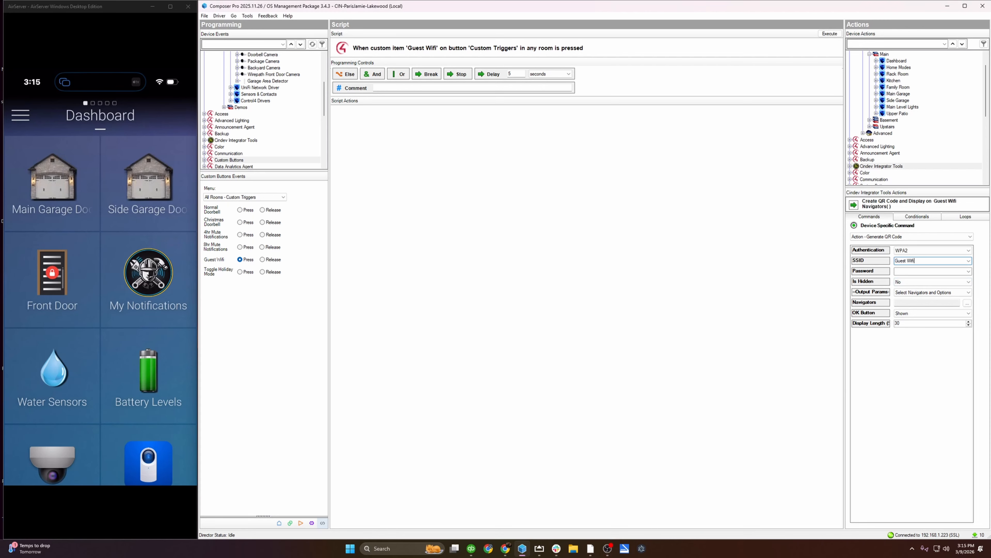
key("Tab")
type("password")
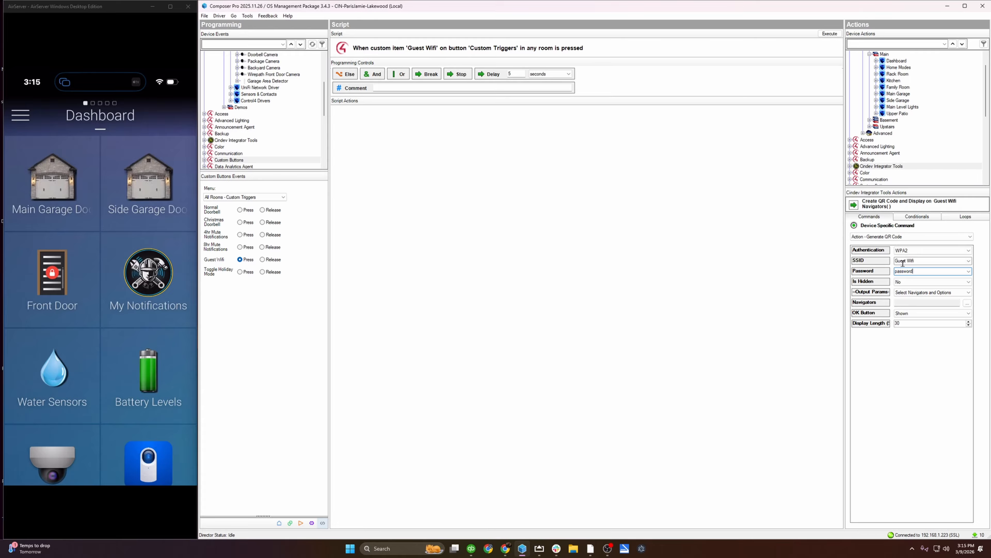
Select the Theater desk touchscreen as the QR code navigator, set Display Length to 200, and add the action to the Guest Wifi press script.
left_click(967, 303)
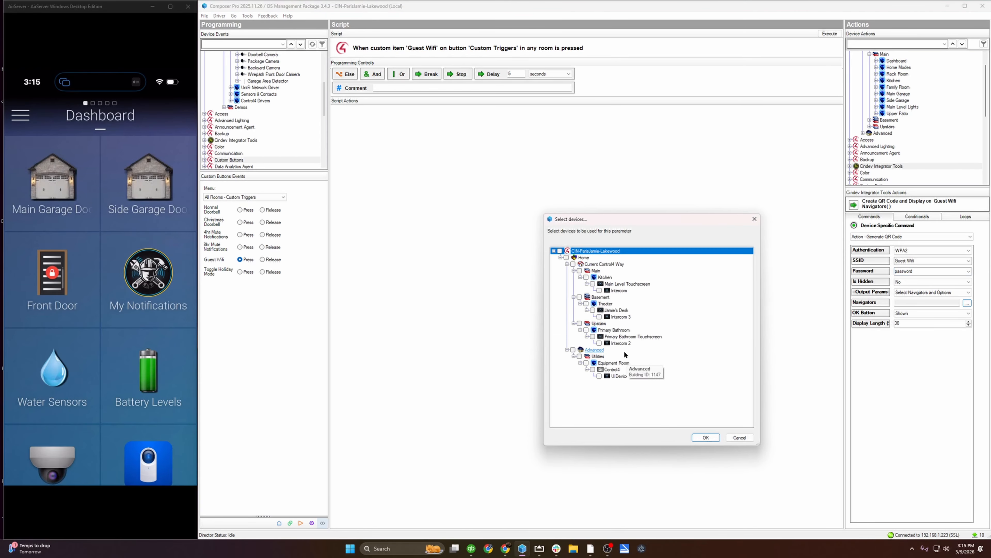
left_click(593, 310)
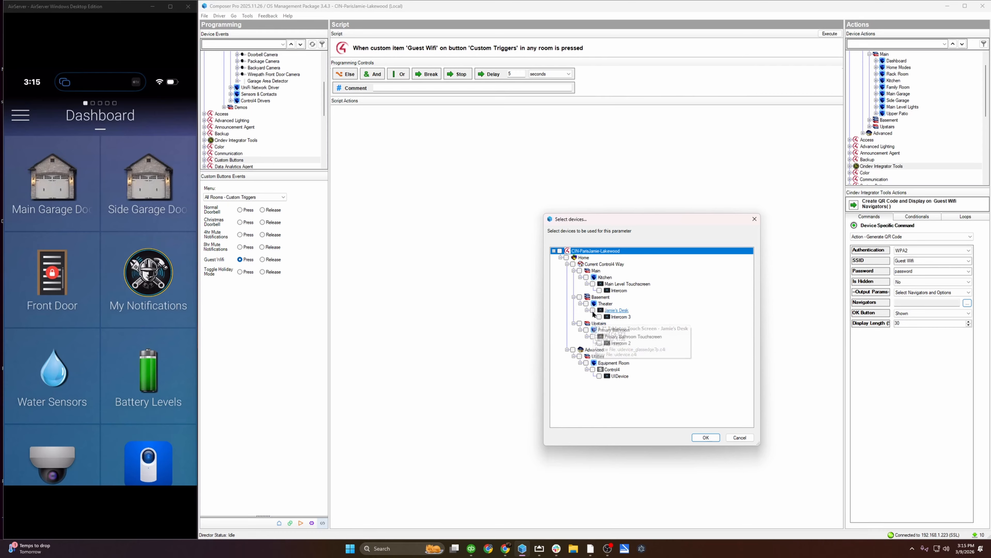
left_click(713, 437)
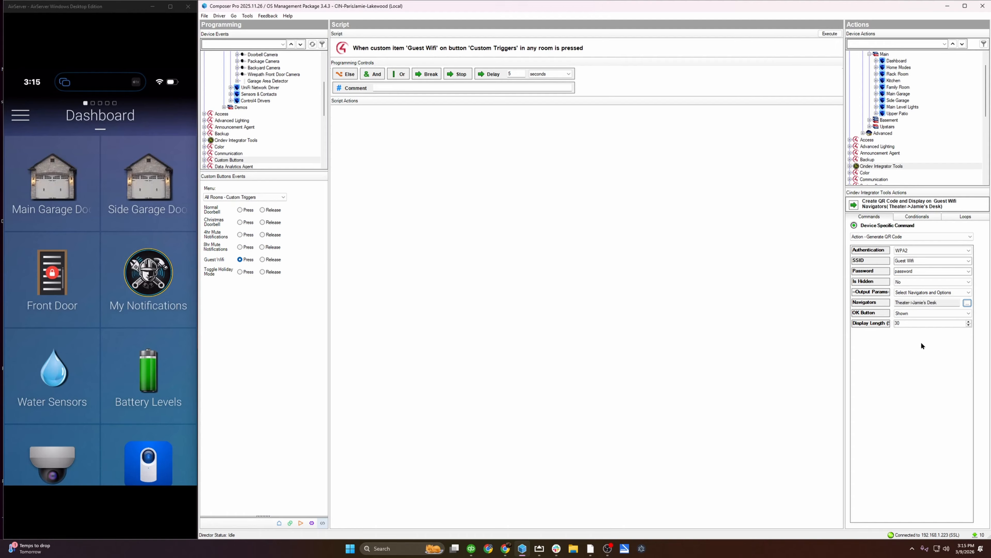
double_click(914, 323)
type("200")
double_click(852, 204)
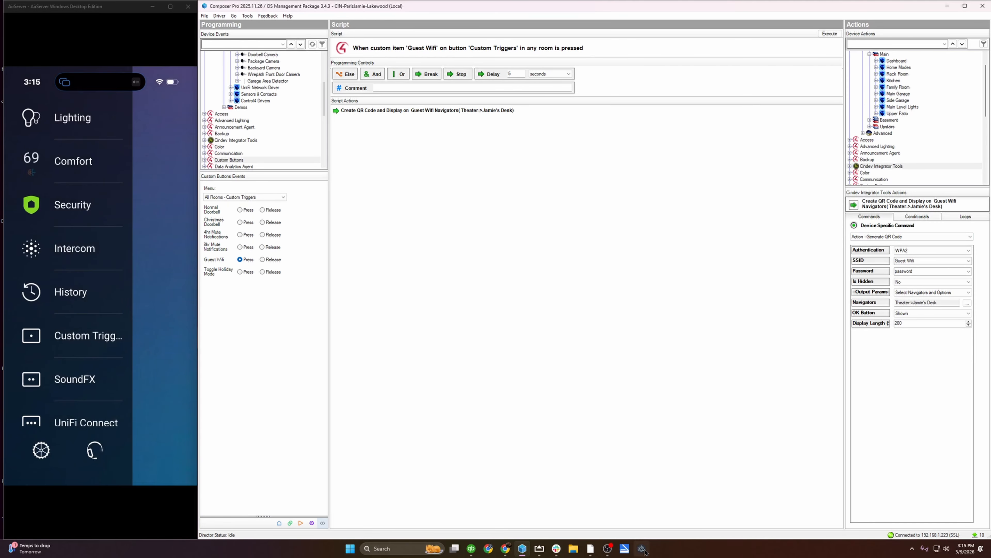
Check the generated guest Wi-Fi QR code on the touchscreen through the Camera app and close the camera window.
mouse_move(527, 546)
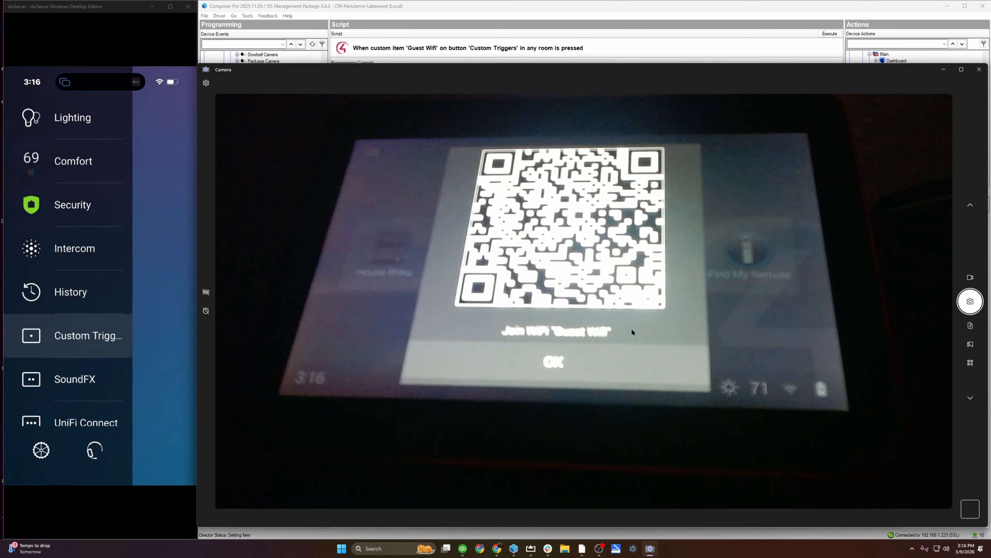
left_click(979, 69)
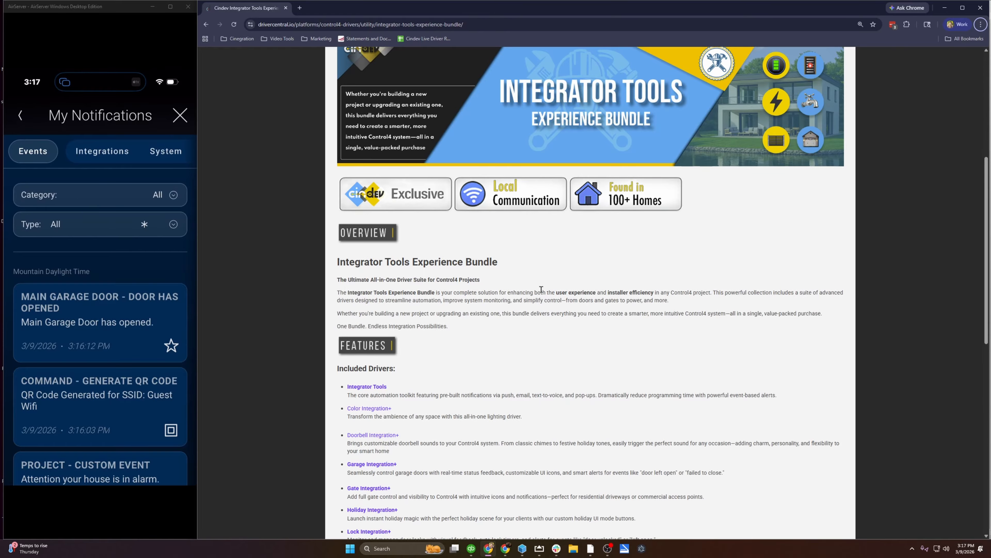
Review the overview and included drivers on the Integrator Tools Experience Bundle web page.
scroll(555, 278, "up", 1)
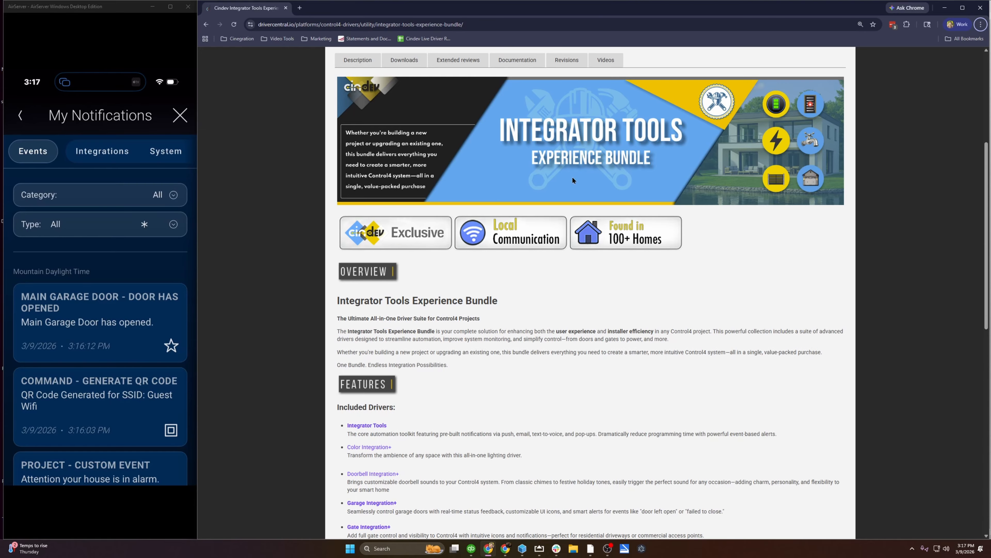
scroll(572, 178, "down", 6)
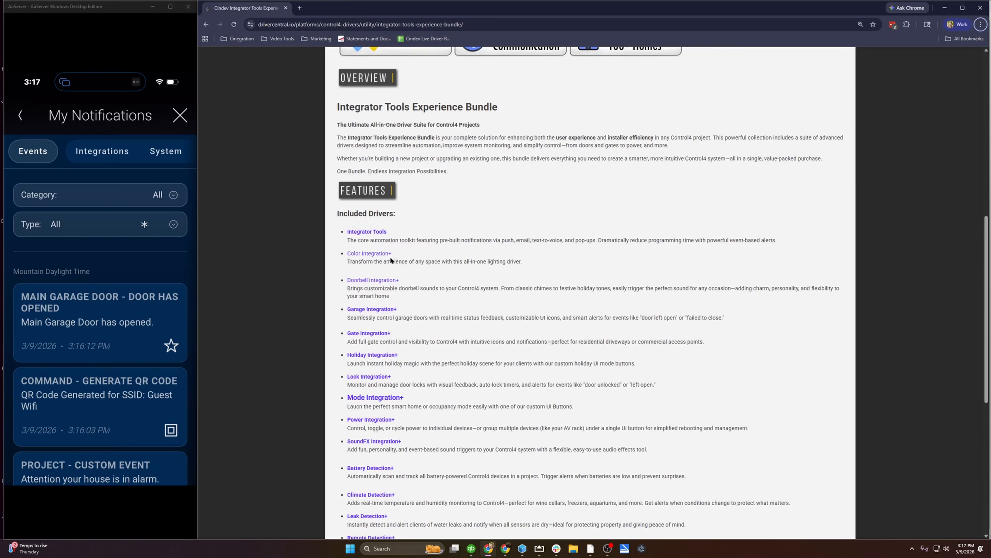